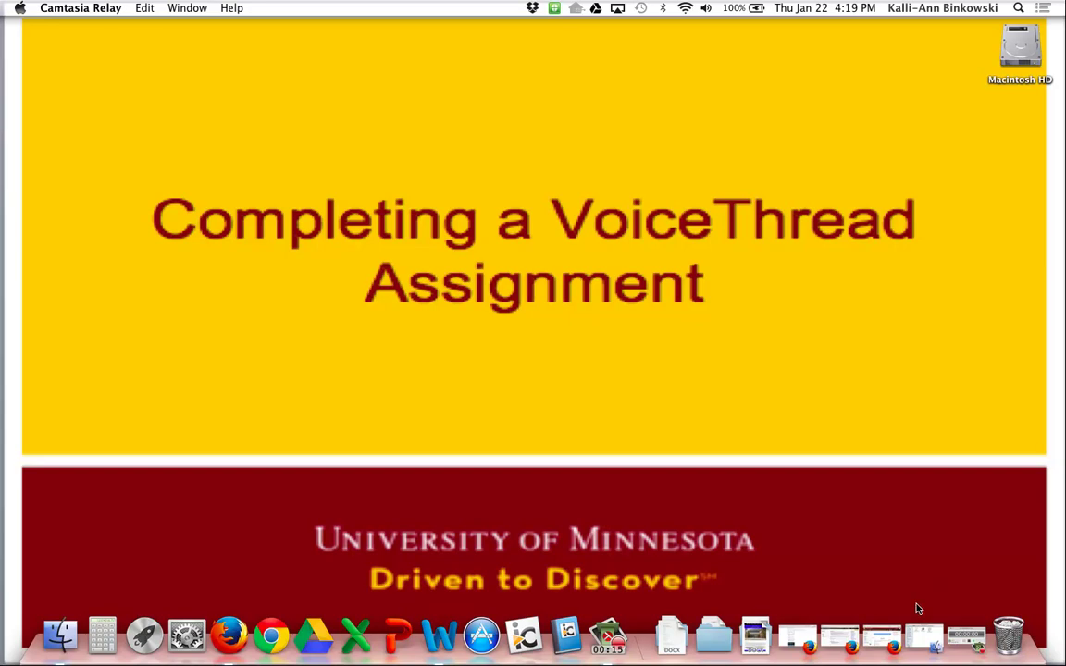
- Restore the minimized Moodle My Home page in Firefox from the Dock
left_click(839, 638)
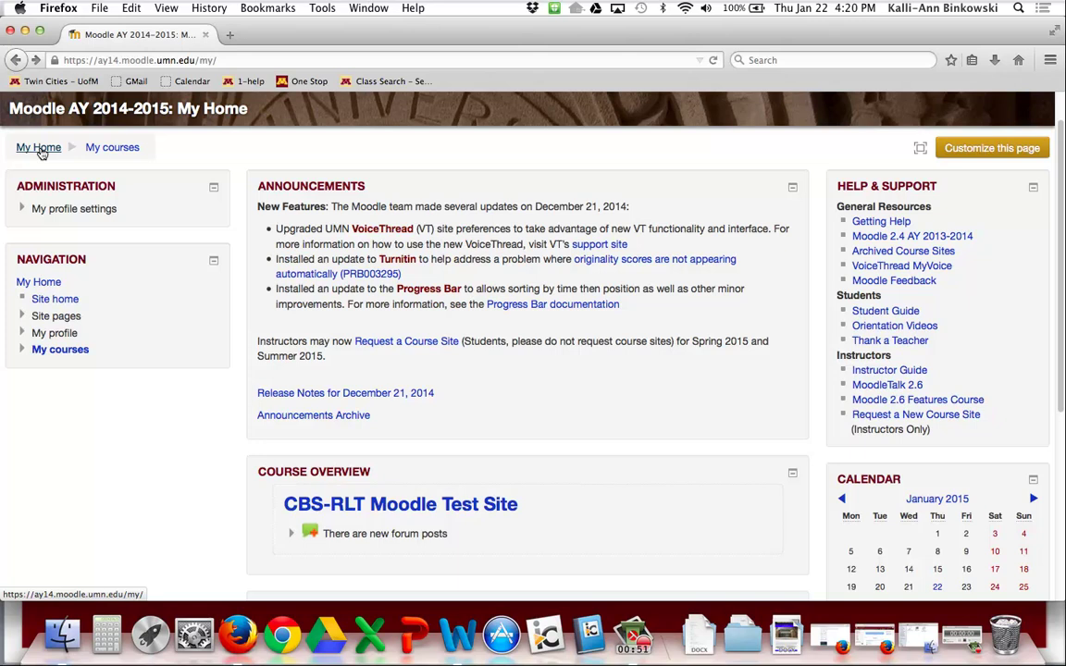
- Open the Reflection 42 - Audio assignment from the course's Assignments section
left_click(861, 637)
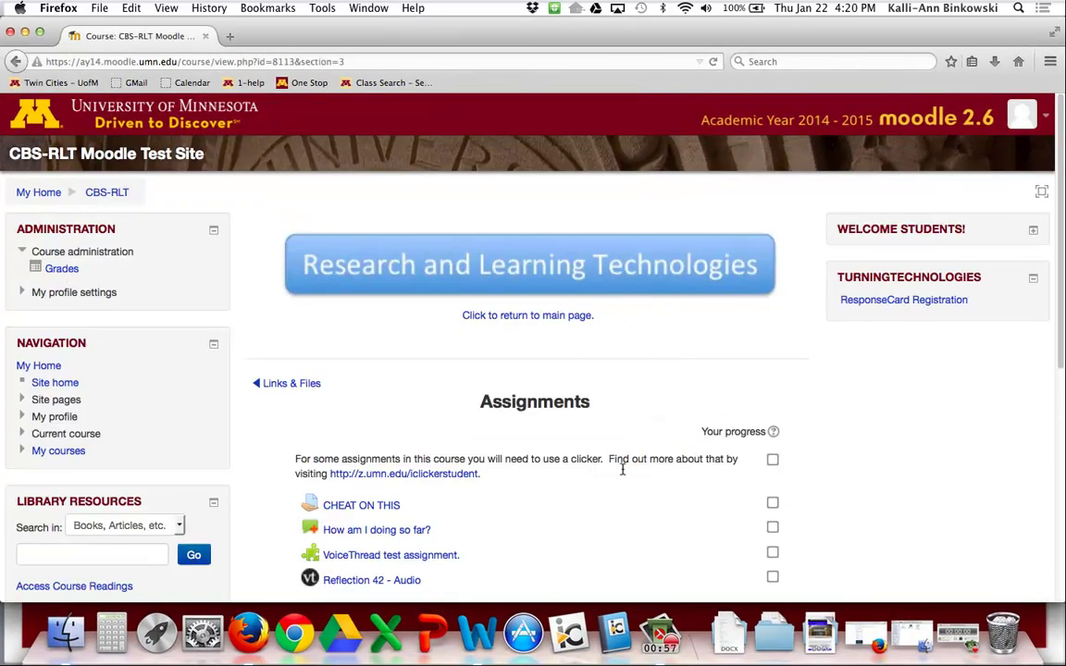
scroll(619, 504, "down", 3)
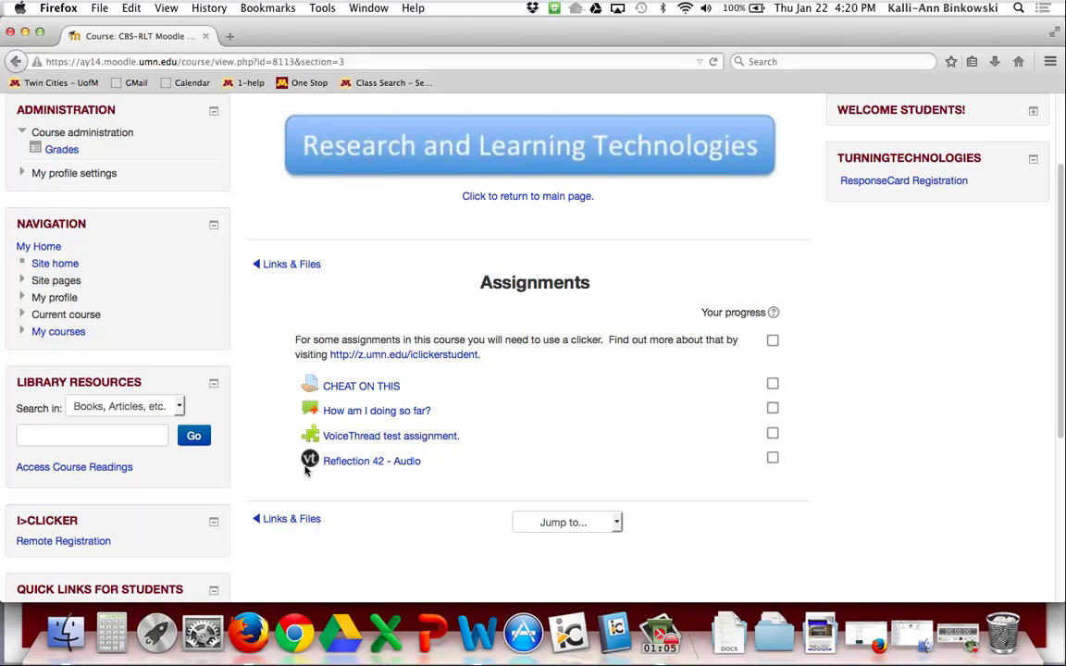
left_click(364, 469)
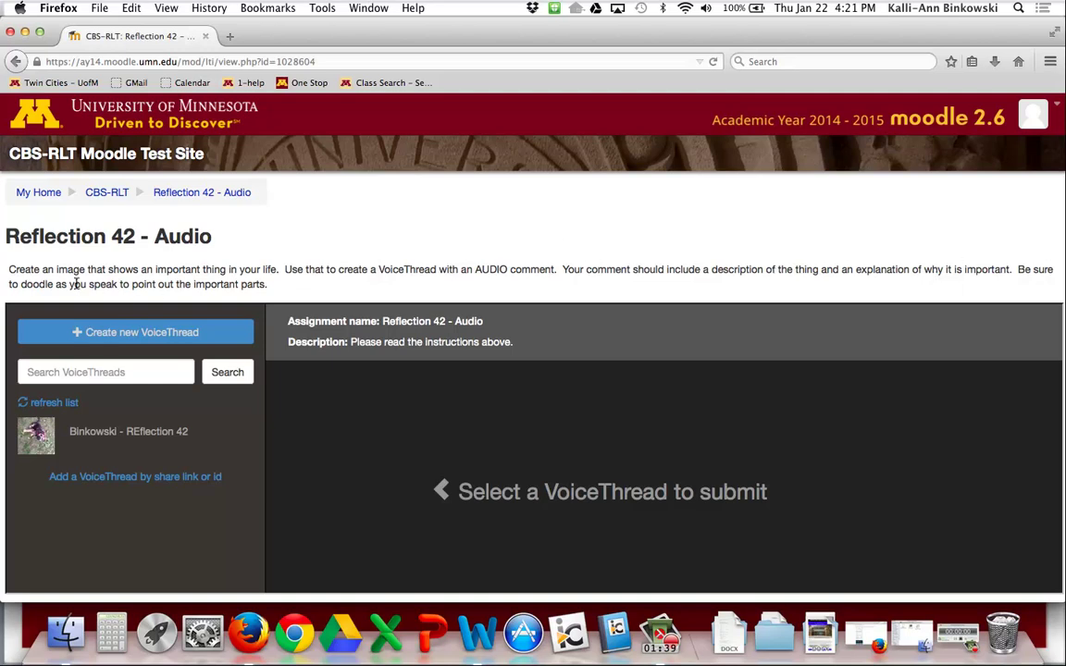
- Open VoiceThread's Create page for a new thread, briefly checking the Camtasia Relay recorder
left_click(123, 332)
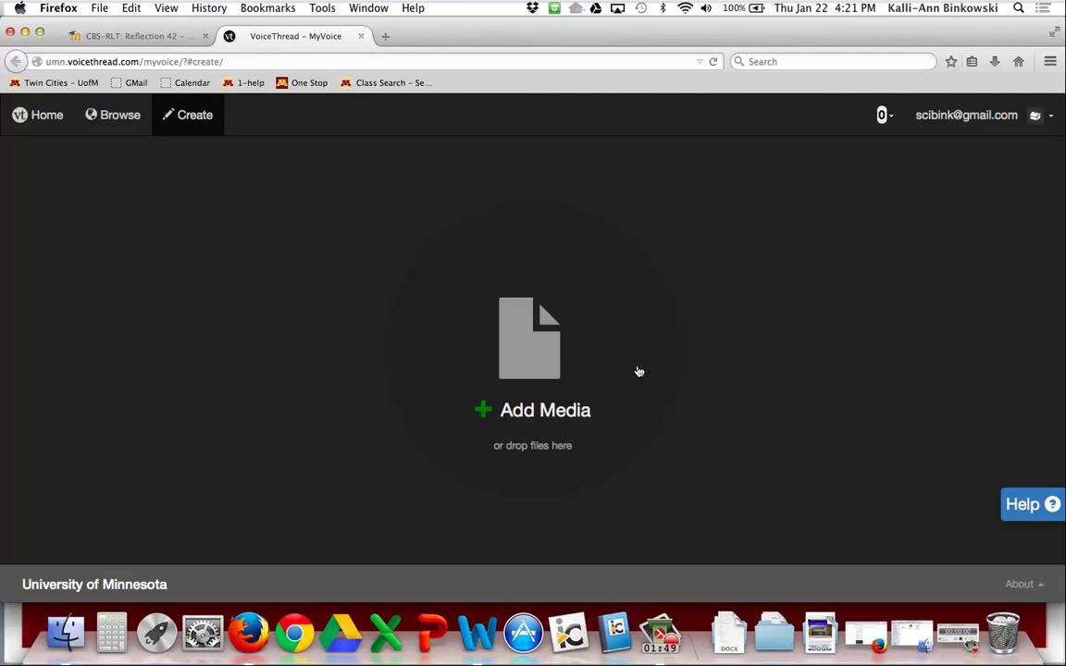
left_click(958, 637)
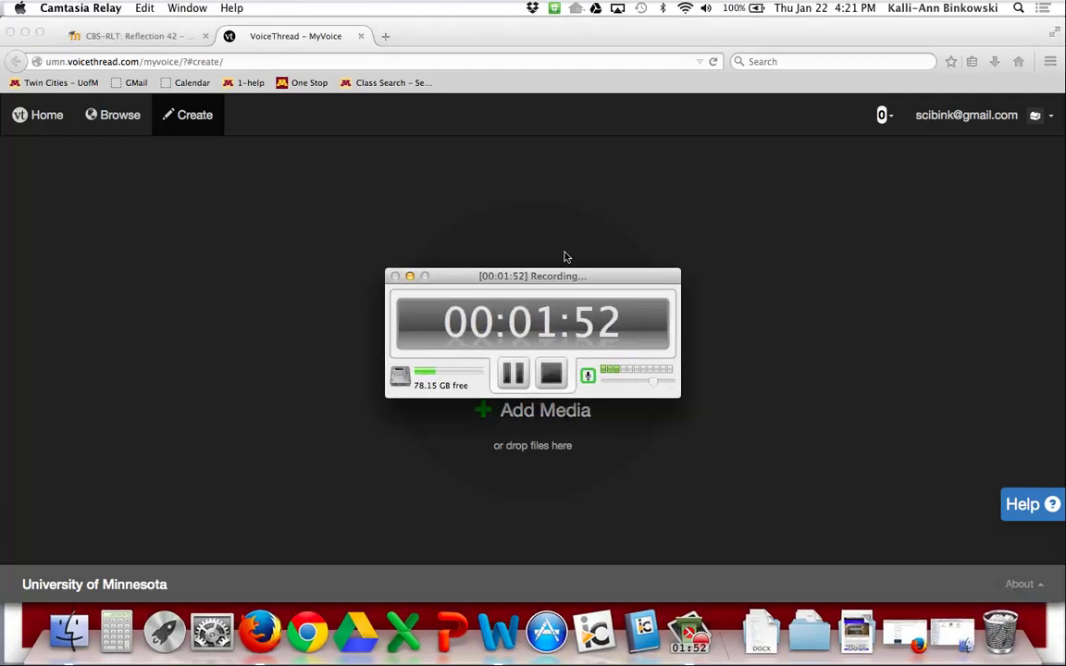
left_click(410, 276)
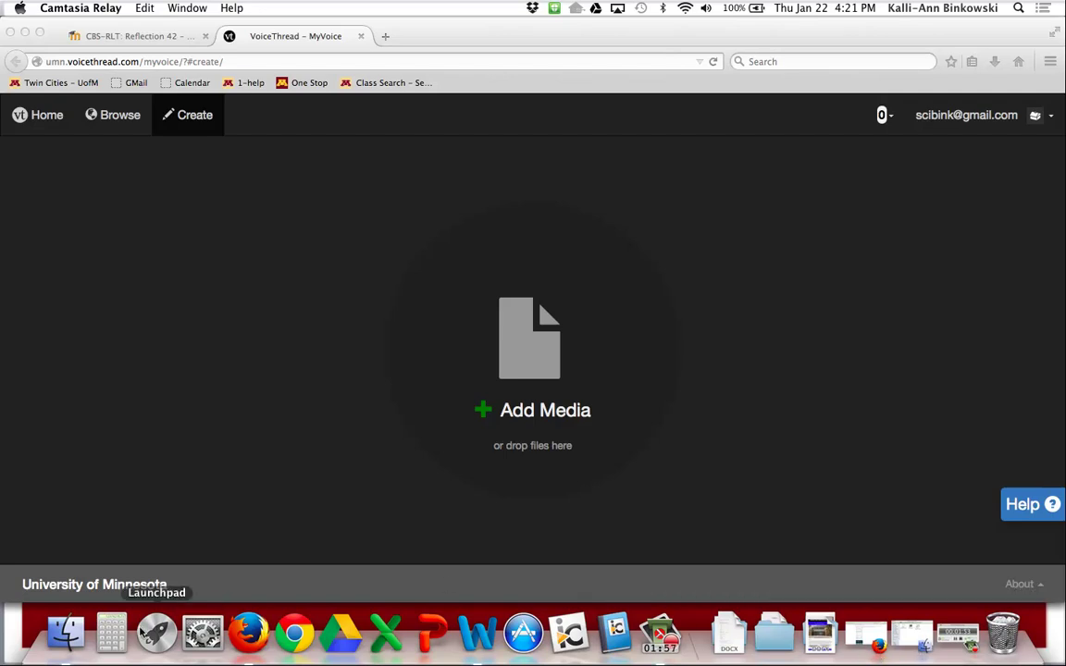
- Add My photo.jpg, My document.docx and My Powerpoint.pptx from Finder to the VoiceThread
left_click(68, 634)
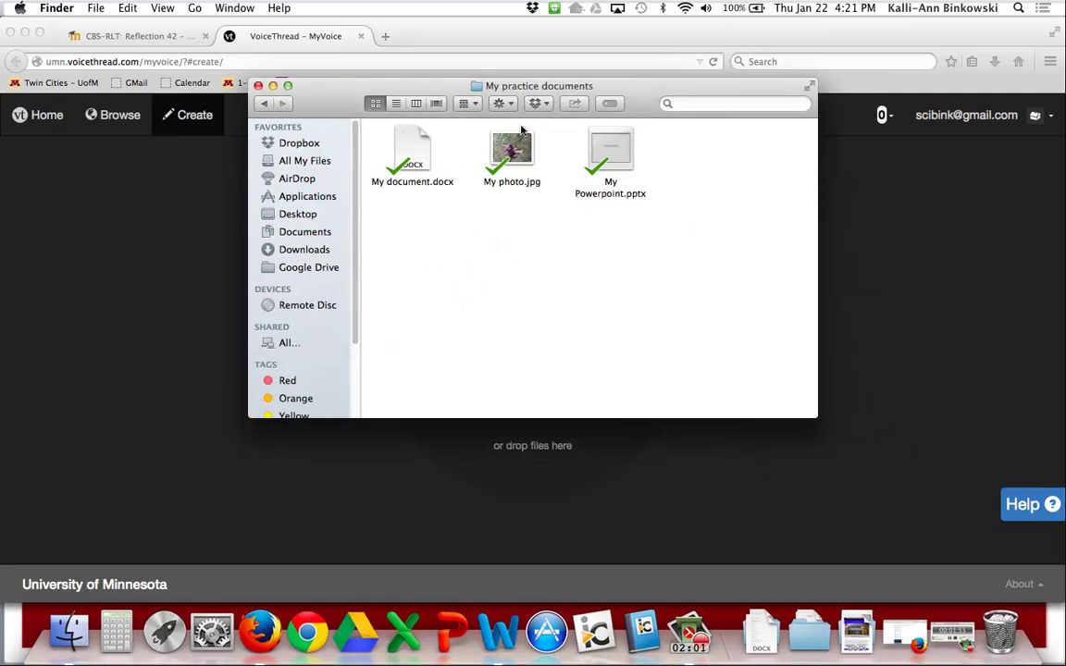
left_click_drag(594, 85, 958, 34)
left_click_drag(874, 94, 476, 349)
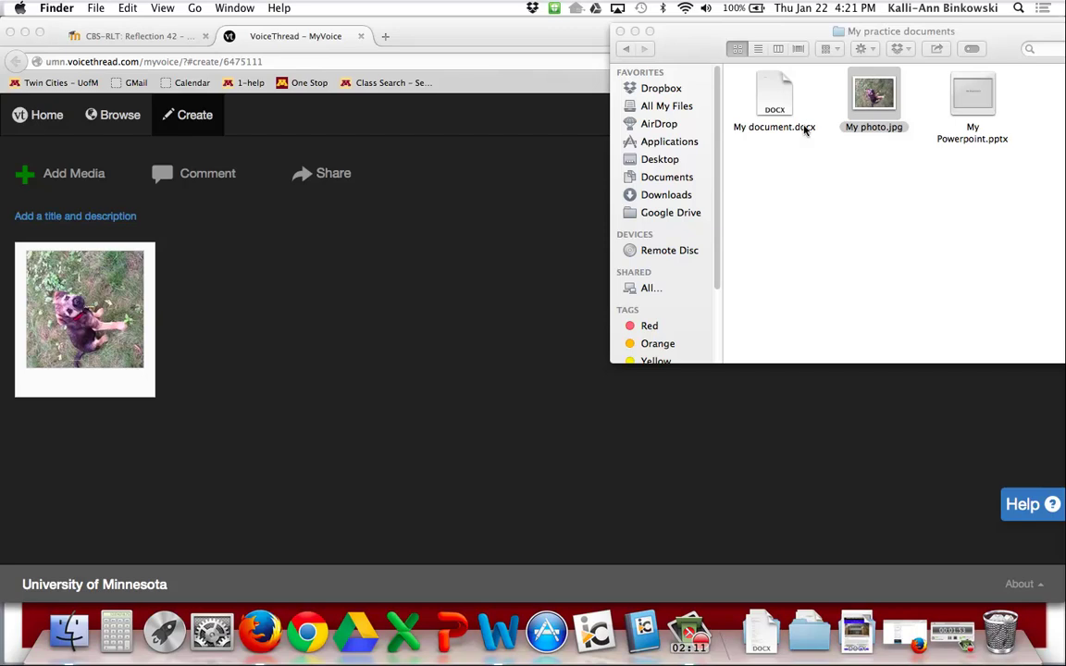
left_click_drag(778, 97, 416, 326)
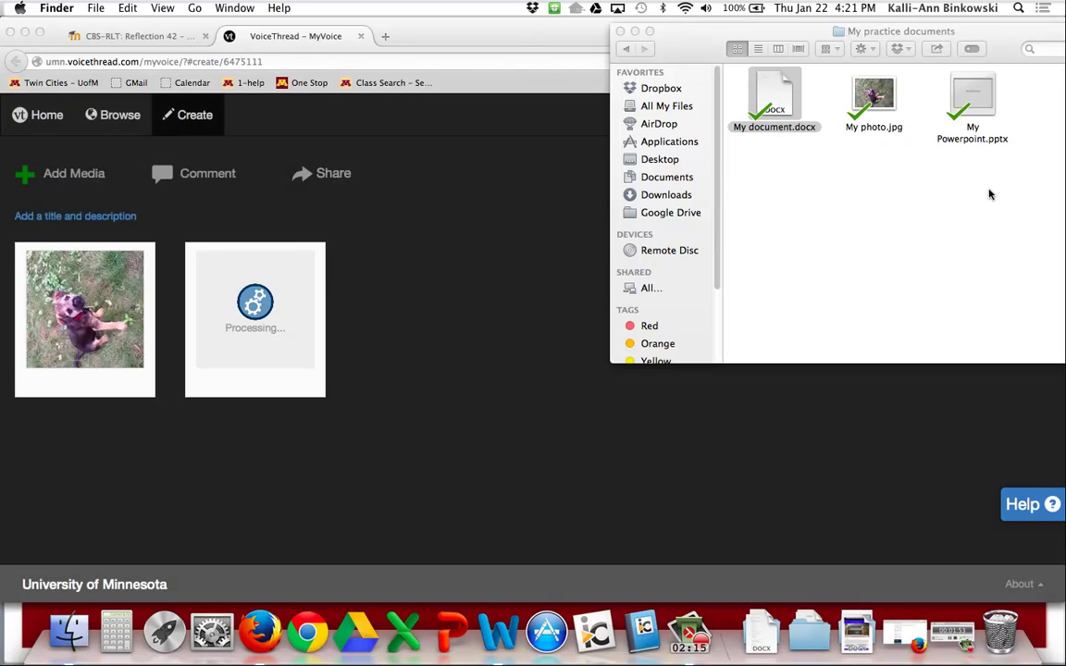
left_click_drag(971, 97, 537, 374)
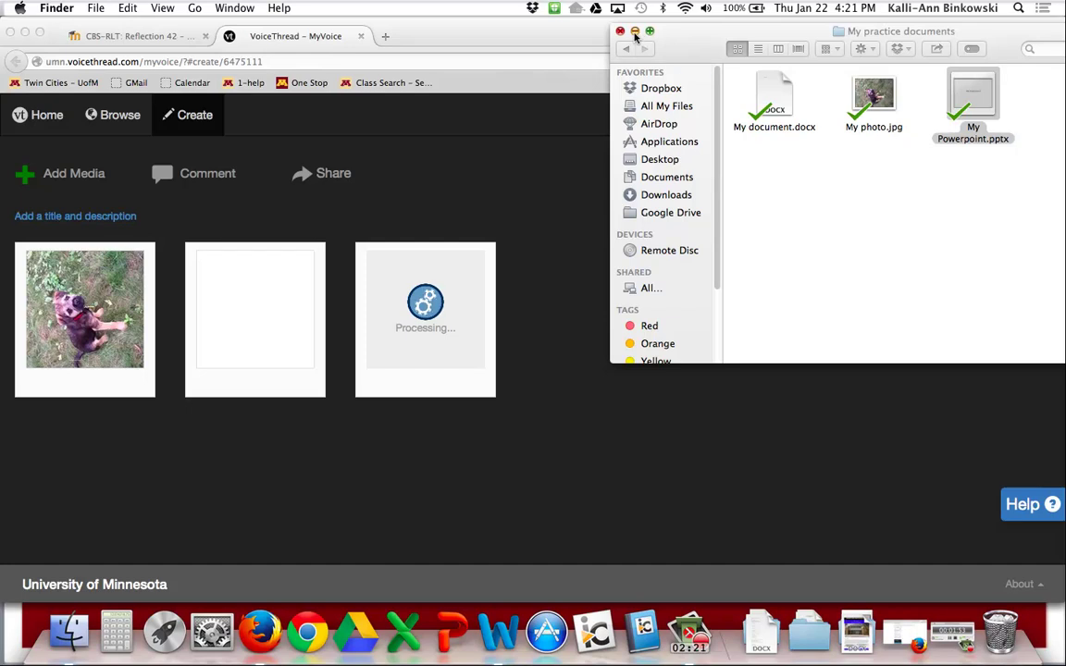
left_click(635, 32)
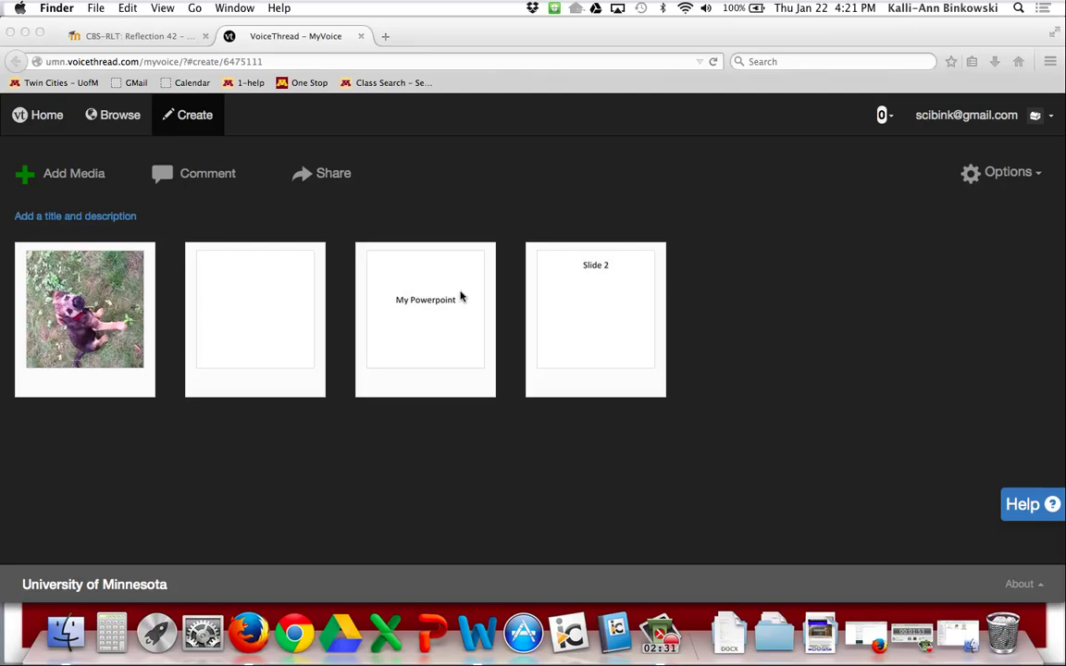
- Move the blank document slide to third position and delete it
left_click(253, 320)
left_click_drag(249, 274, 442, 264)
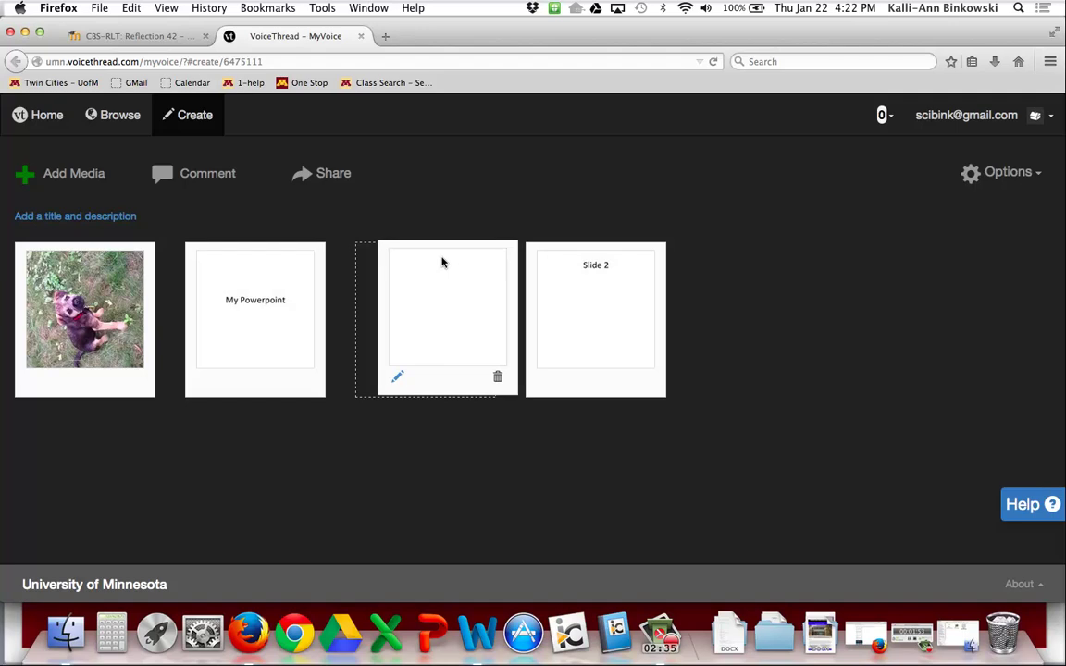
left_click(475, 378)
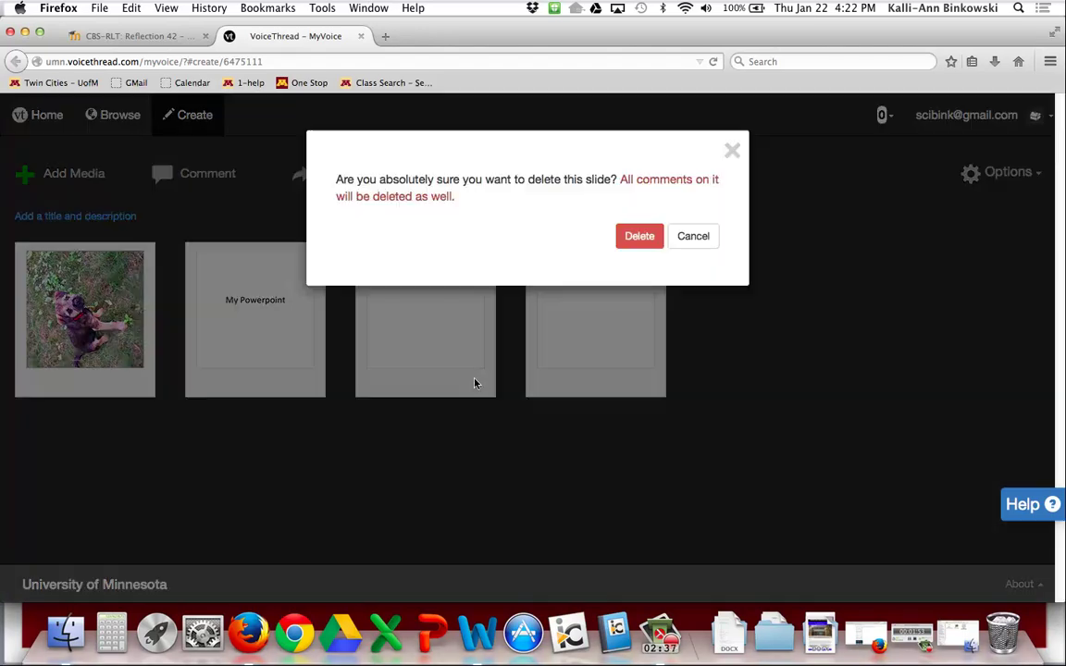
left_click(639, 237)
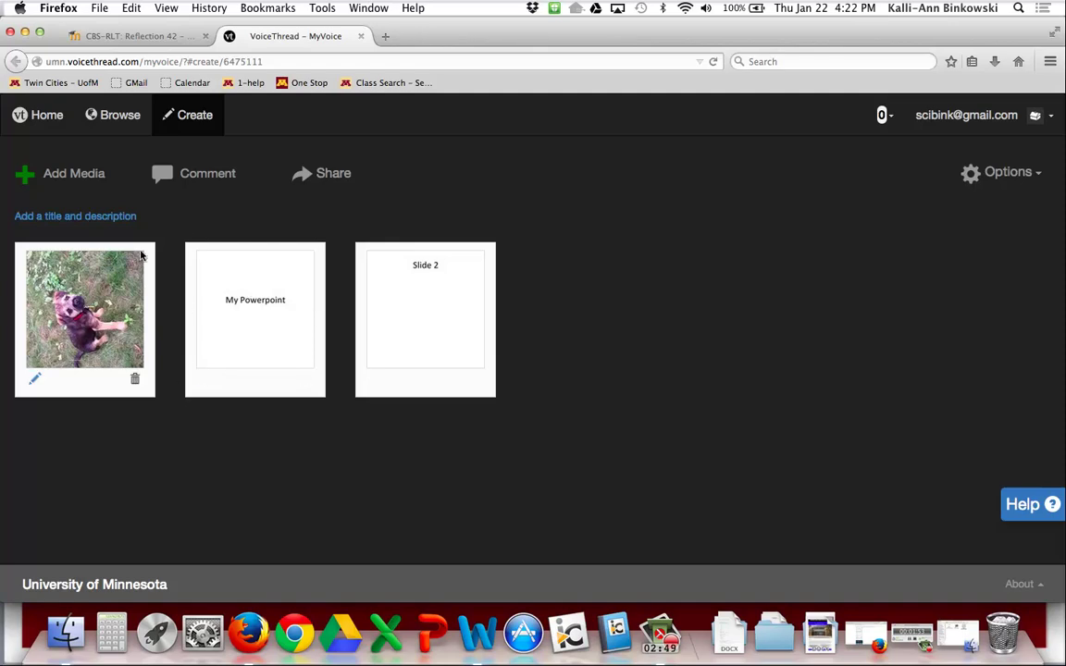
- Title the VoiceThread 'Reflection 42' with description 'blah' and save it
left_click(192, 176)
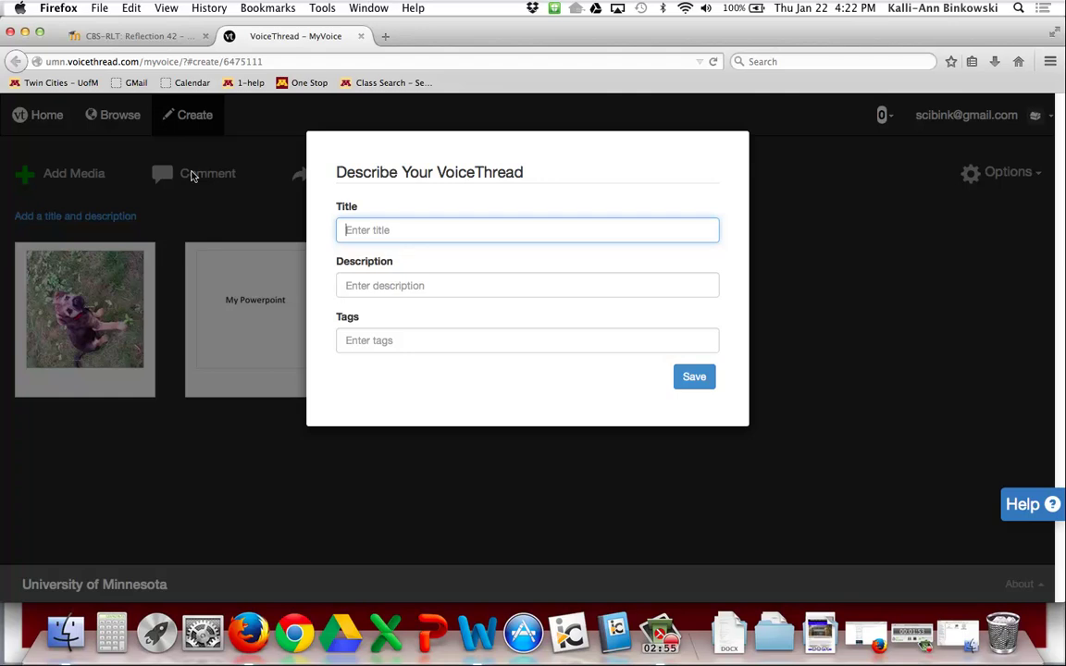
type("Reflection 42")
left_click(390, 284)
type("blah")
left_click(696, 377)
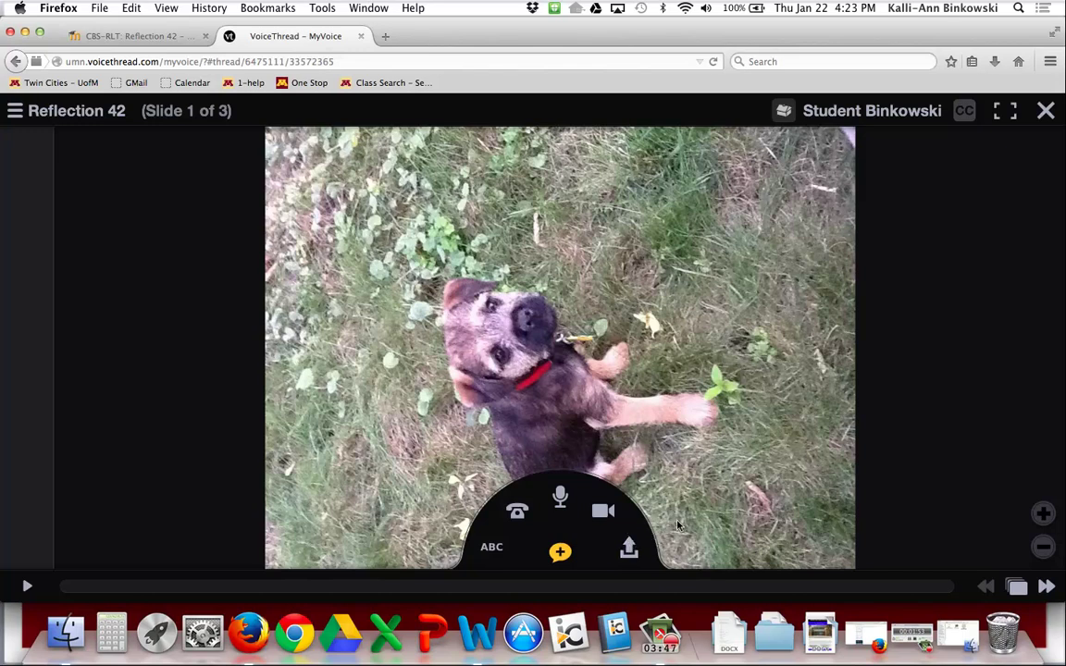
- Begin an audio comment on the dog photo, allowing microphone access in the Flash dialog
left_click(559, 497)
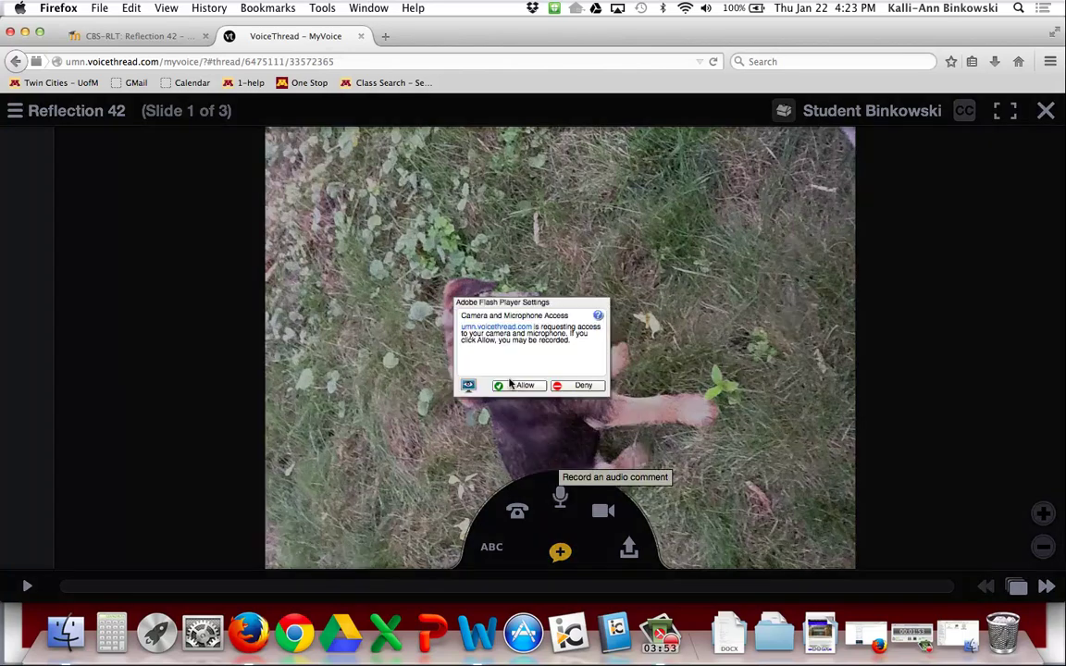
left_click(522, 386)
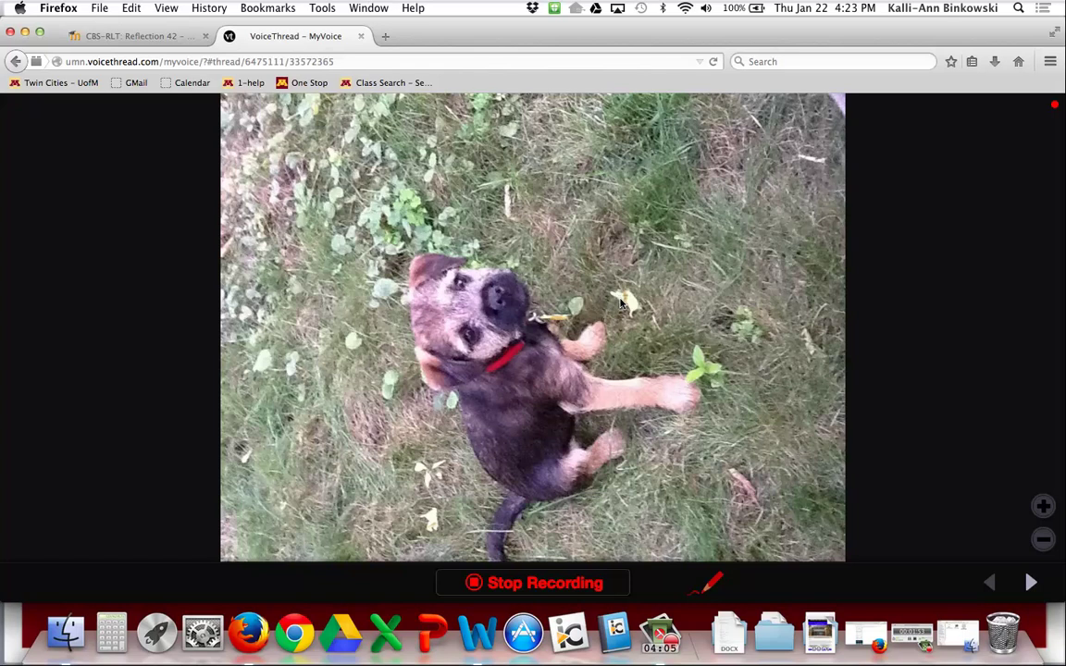
- Circle the dog in red and scribble in purple near its tail
mouse_move(613, 295)
left_mouse_down()
mouse_move(435, 361)
mouse_move(518, 495)
mouse_move(648, 296)
mouse_move(523, 289)
left_mouse_up()
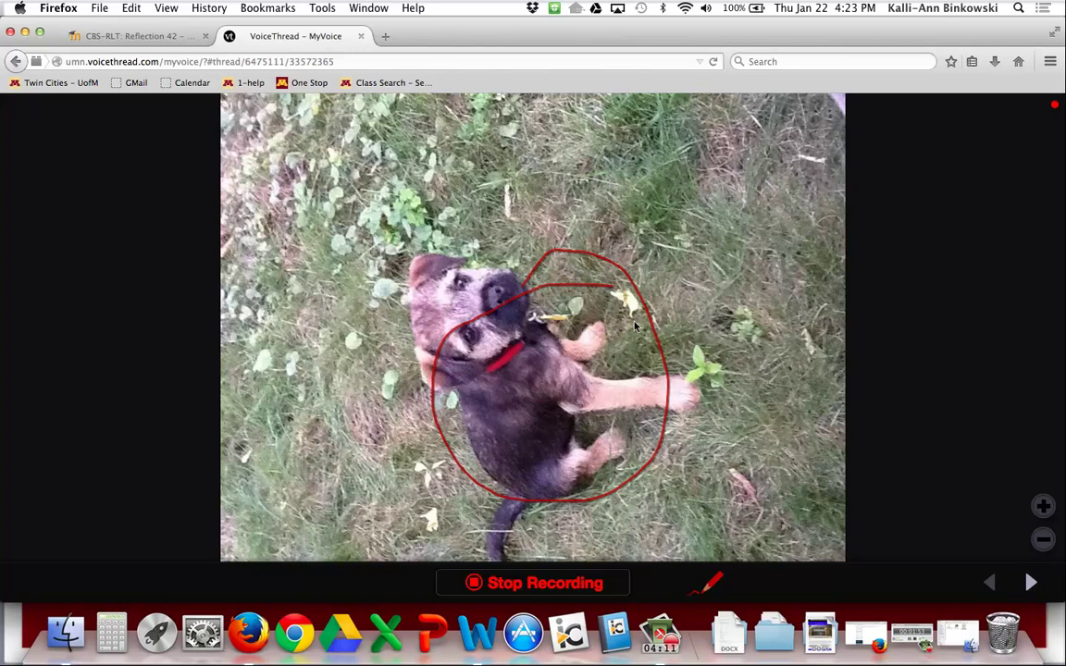
left_click(709, 583)
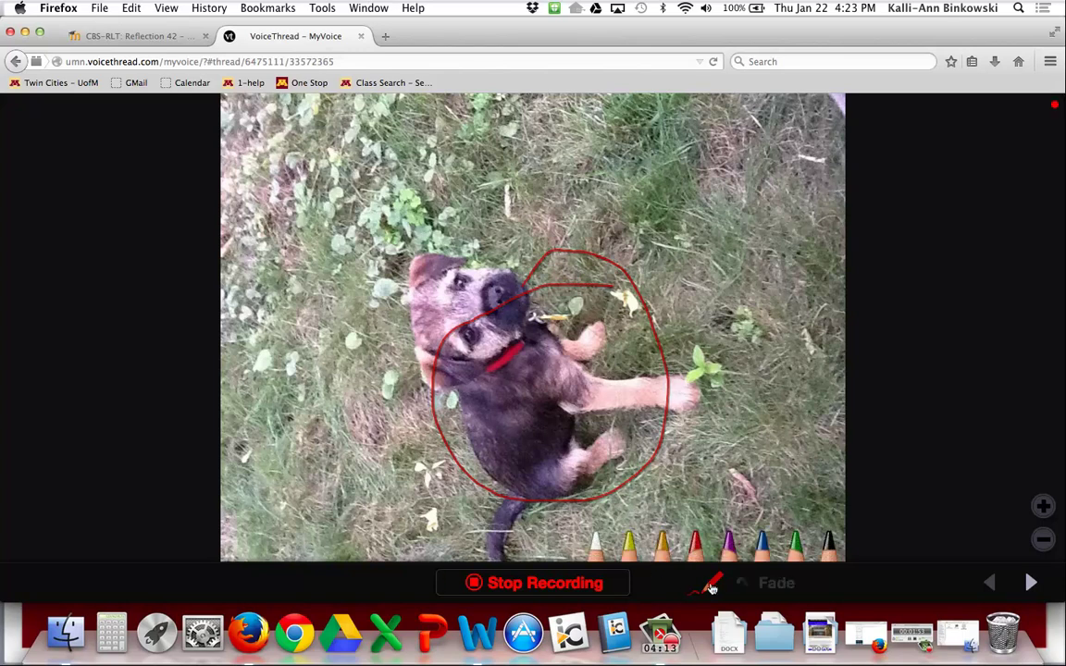
left_click(727, 523)
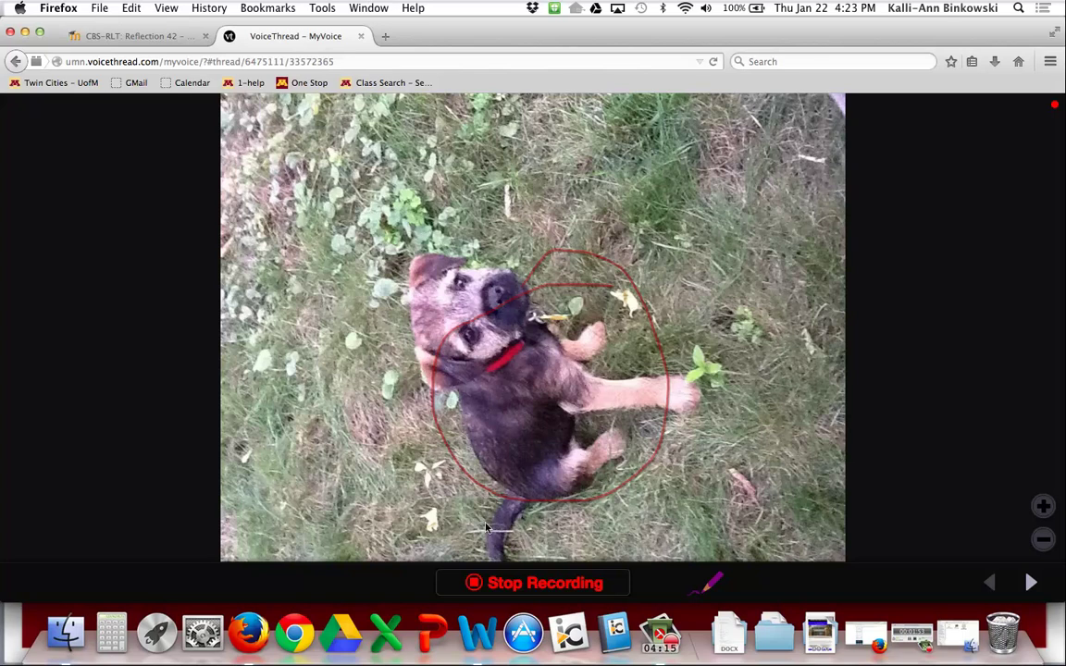
mouse_move(432, 528)
left_mouse_down()
mouse_move(500, 521)
mouse_move(487, 492)
mouse_move(476, 507)
mouse_move(496, 521)
mouse_move(450, 488)
left_mouse_up()
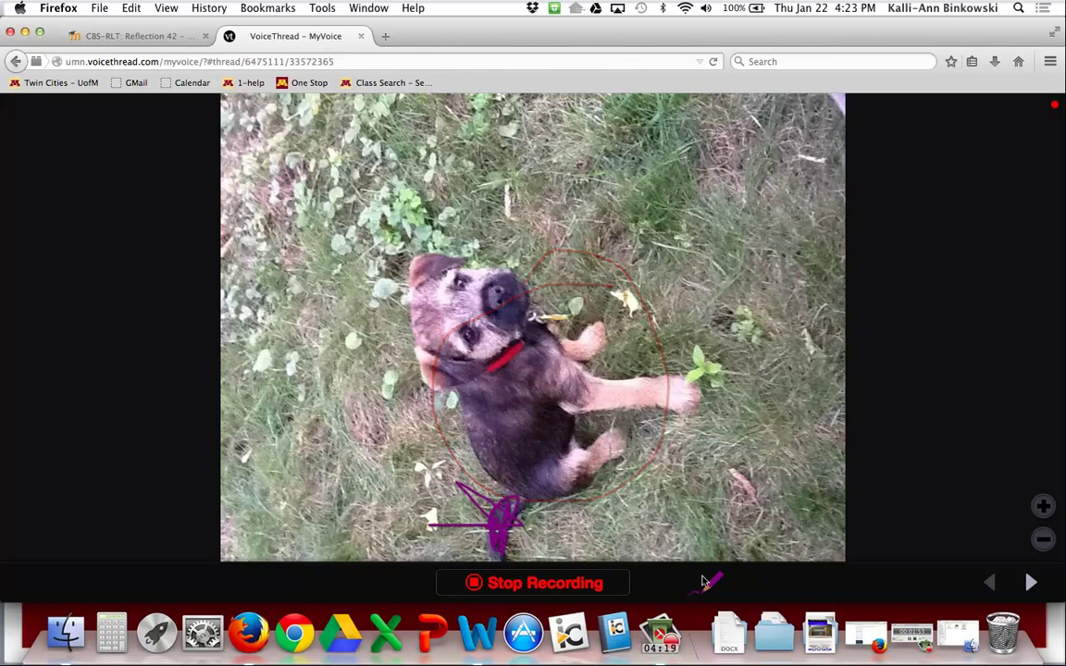
- Draw a green check mark above the dog's head and stop recording
left_click(723, 595)
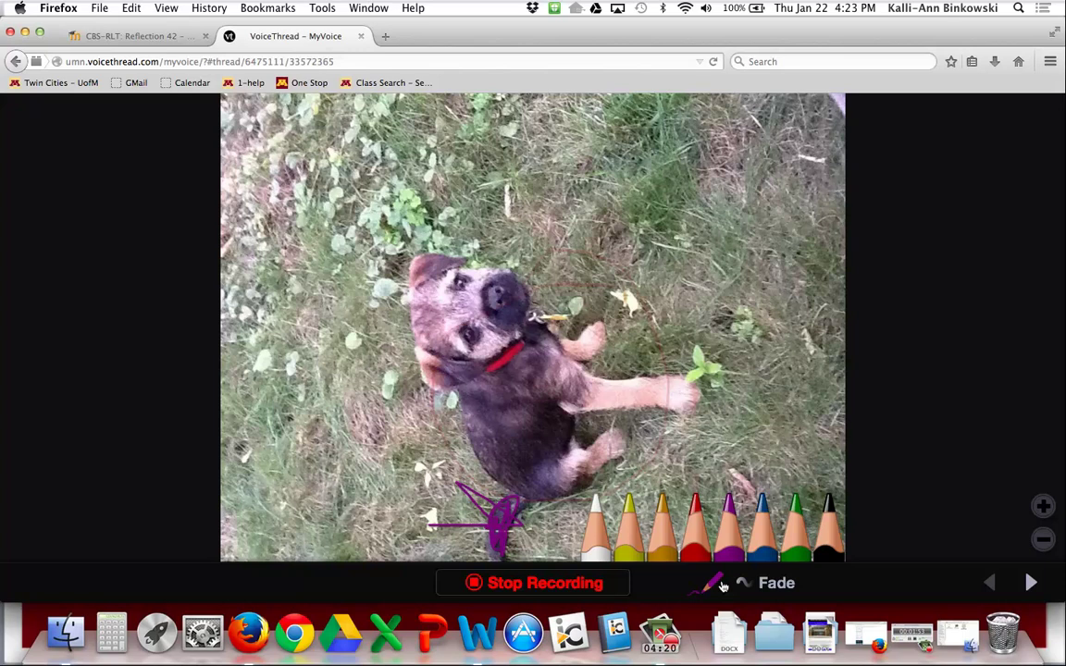
left_click(794, 530)
mouse_move(547, 231)
left_mouse_down()
mouse_move(516, 270)
mouse_move(524, 281)
left_mouse_up()
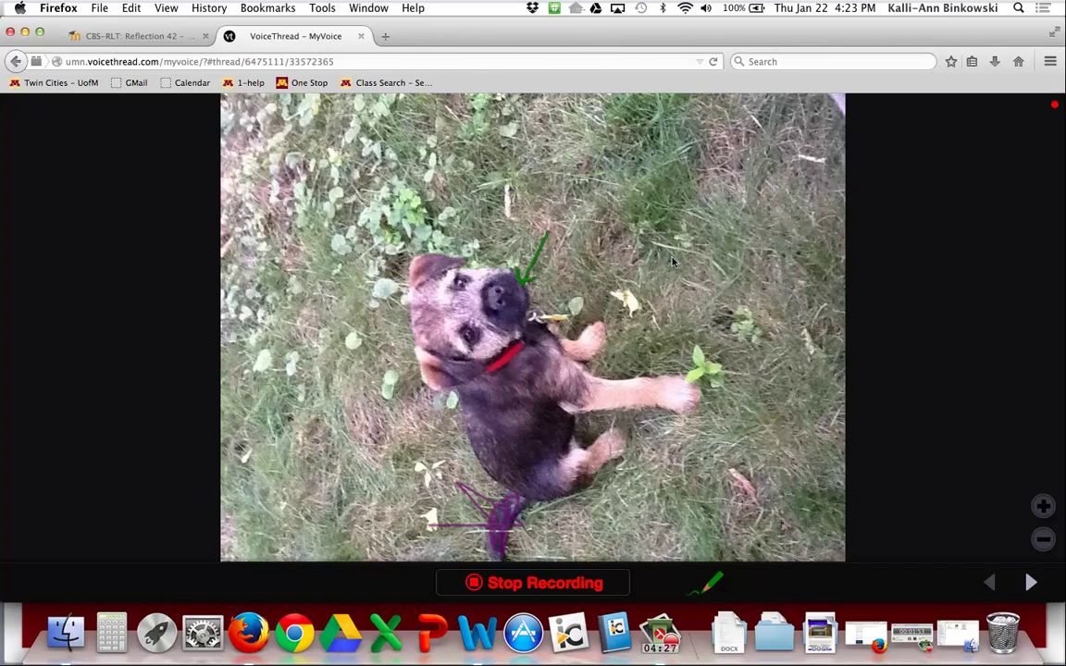
left_click_drag(515, 270, 527, 284)
left_click(562, 583)
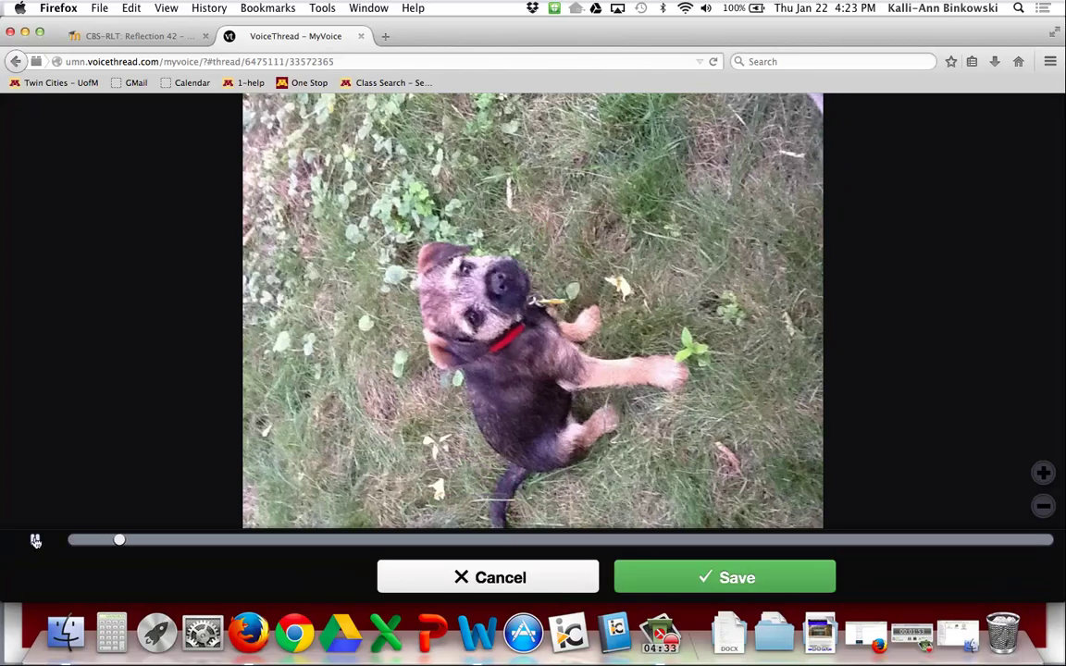
- Pause the playback, zoom the dog photo in and out, then discard the recorded comment
left_click(35, 542)
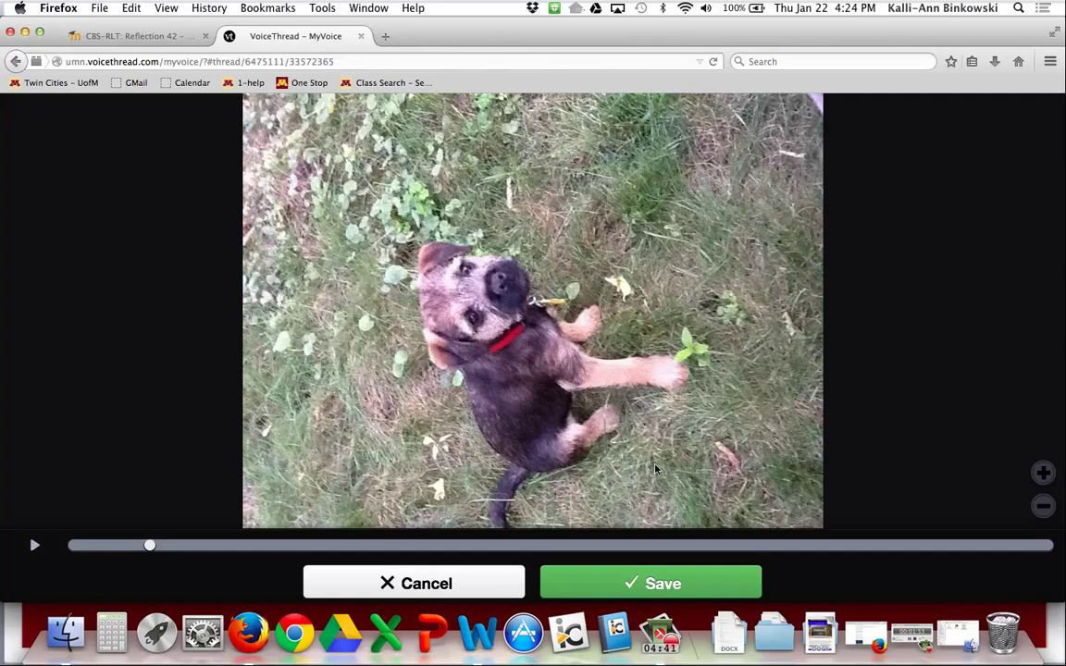
left_click(1043, 473)
left_click(1043, 506)
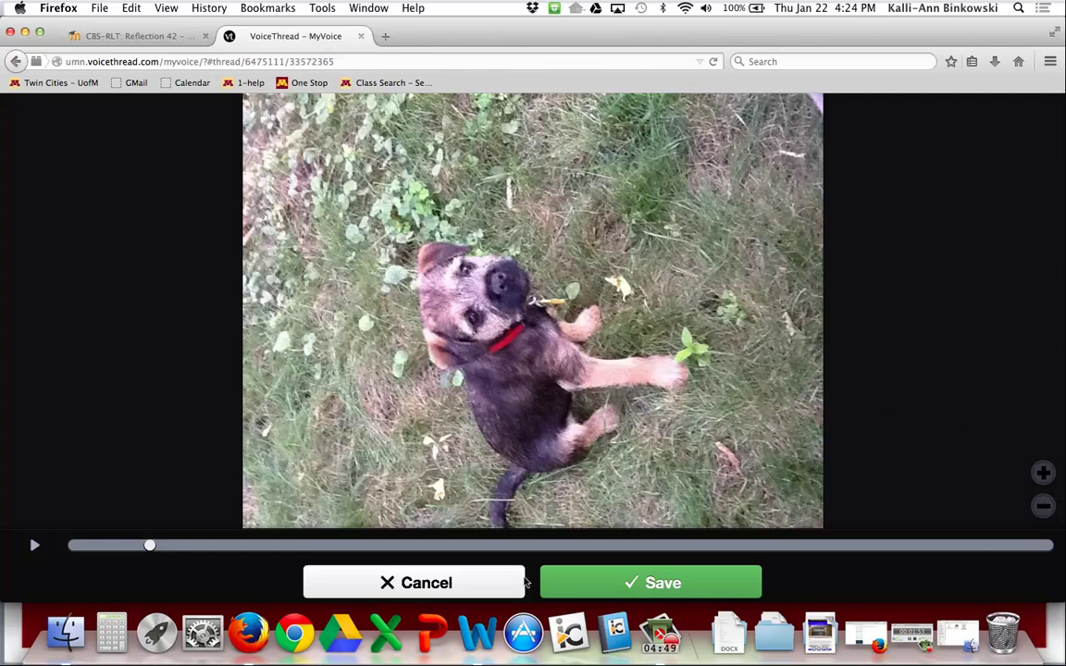
left_click(497, 581)
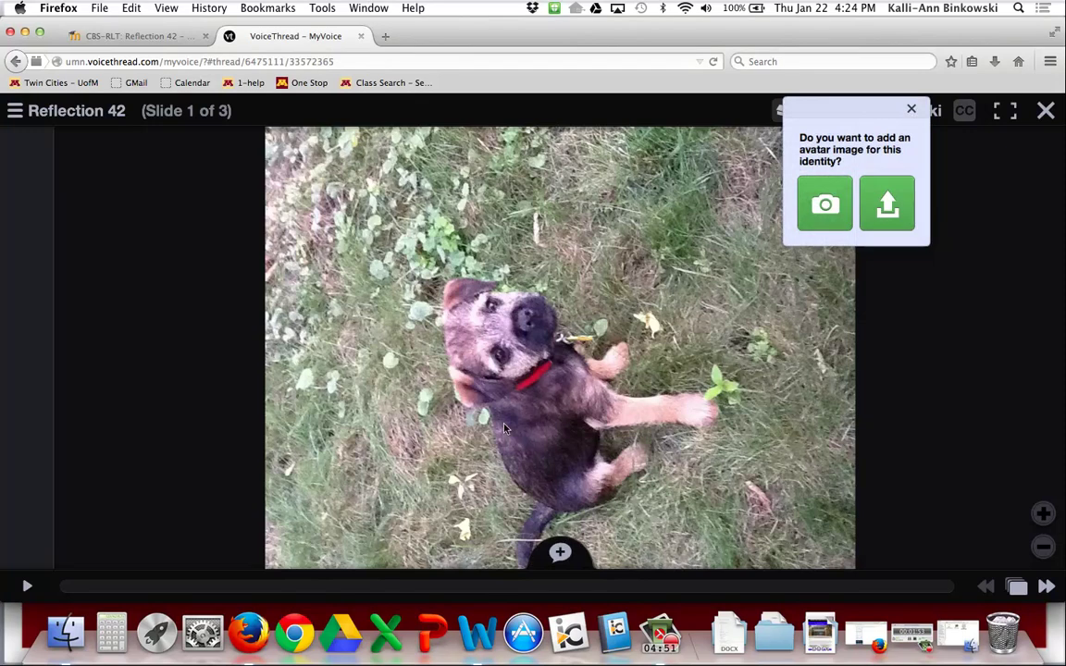
- Start a new audio comment and circle the dog's head in green on the zoomed photo
left_click(560, 553)
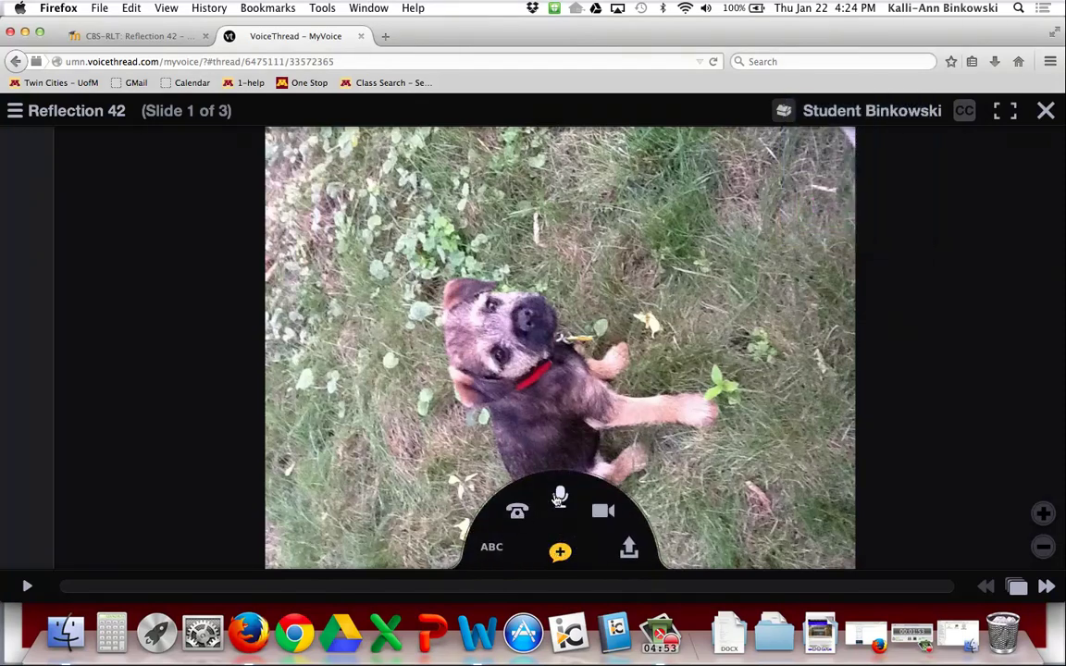
left_click(559, 495)
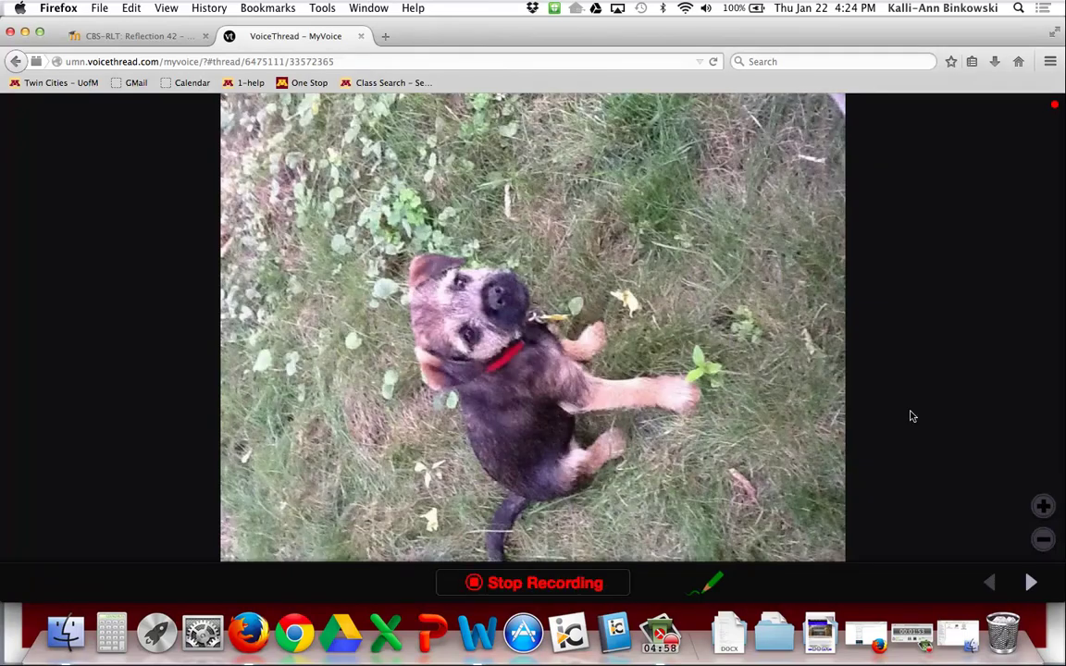
left_click(1043, 505)
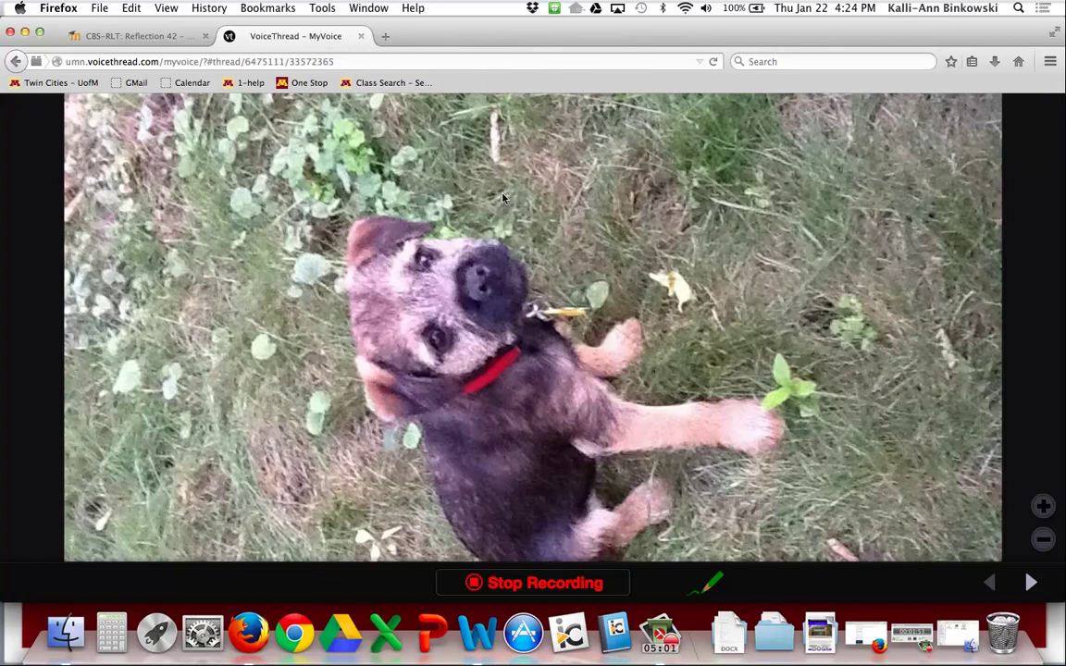
mouse_move(513, 226)
left_mouse_down()
mouse_move(322, 298)
mouse_move(473, 187)
left_mouse_up()
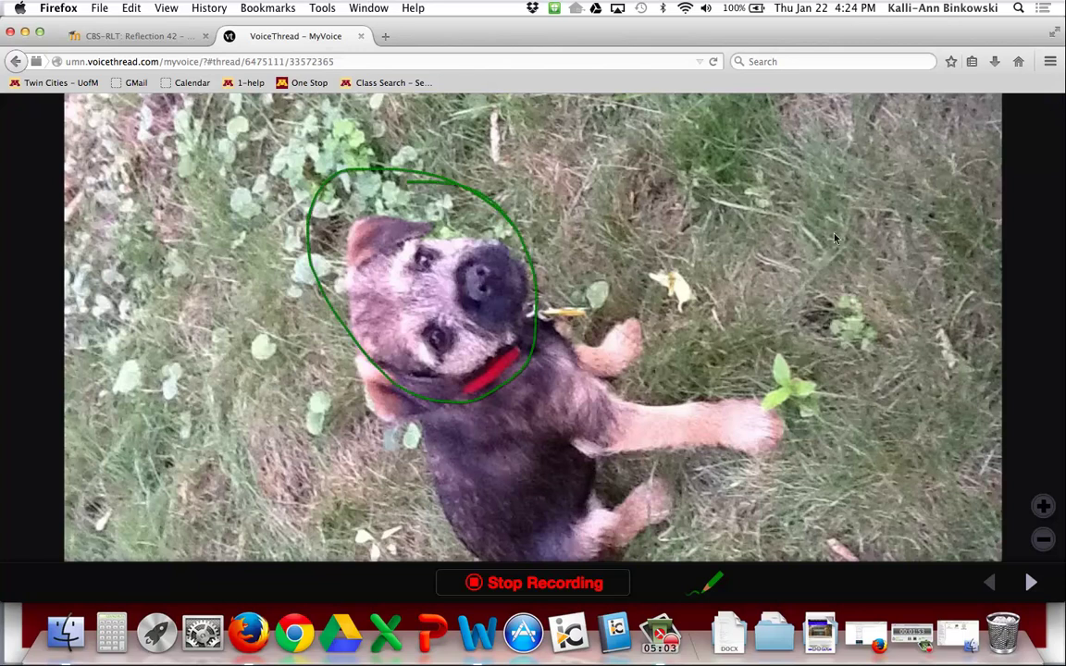
- On the My Powerpoint slide, draw a large green loop and an X beside the title
left_click(1030, 581)
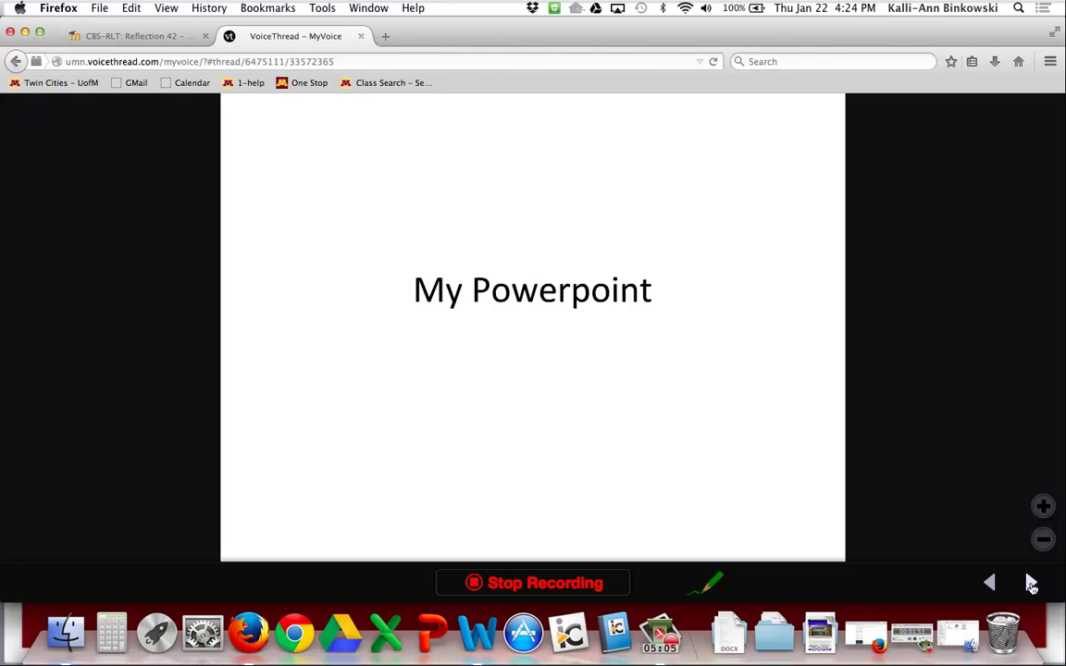
mouse_move(576, 414)
left_mouse_down()
mouse_move(386, 290)
mouse_move(687, 285)
left_mouse_up()
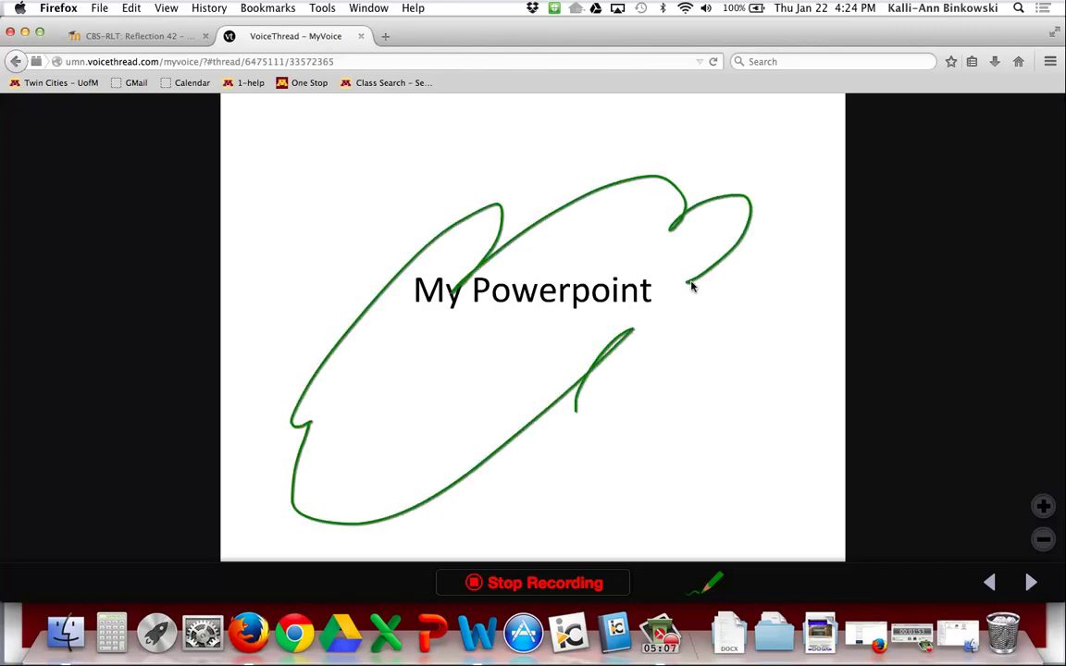
mouse_move(690, 350)
left_mouse_down()
mouse_move(736, 390)
mouse_move(685, 387)
left_mouse_up()
- Return to the dog photo and add green strokes along its leg and around its head
left_click(1030, 581)
left_click(990, 583)
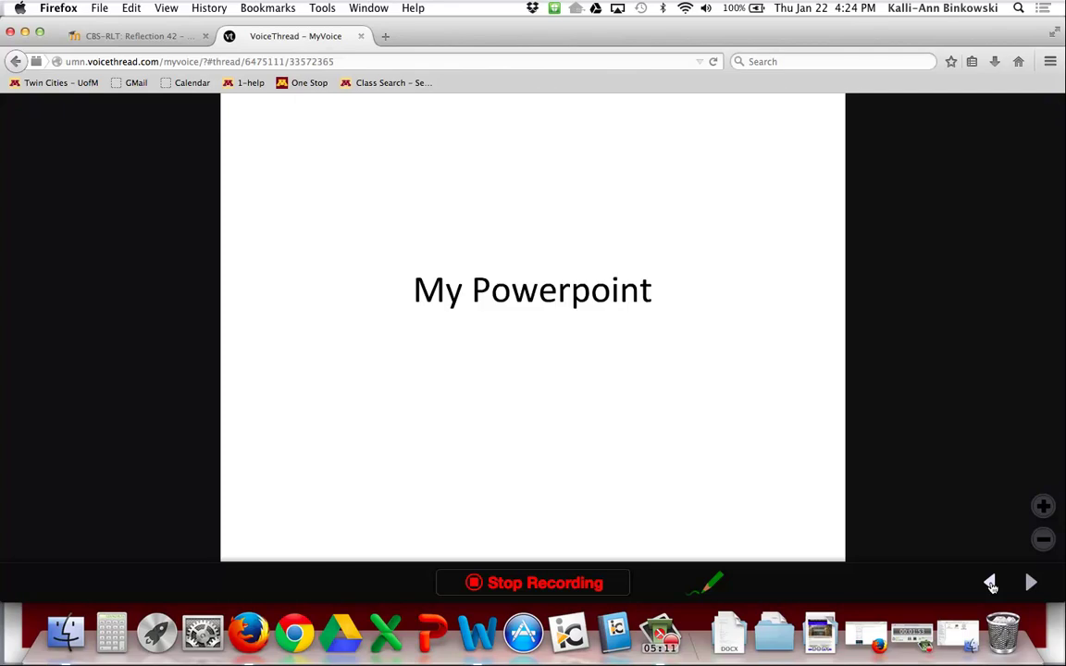
left_click(990, 583)
left_click_drag(580, 401, 602, 393)
left_click_drag(676, 394, 689, 396)
mouse_move(611, 236)
left_mouse_down()
mouse_move(523, 255)
mouse_move(463, 286)
mouse_move(628, 319)
left_mouse_up()
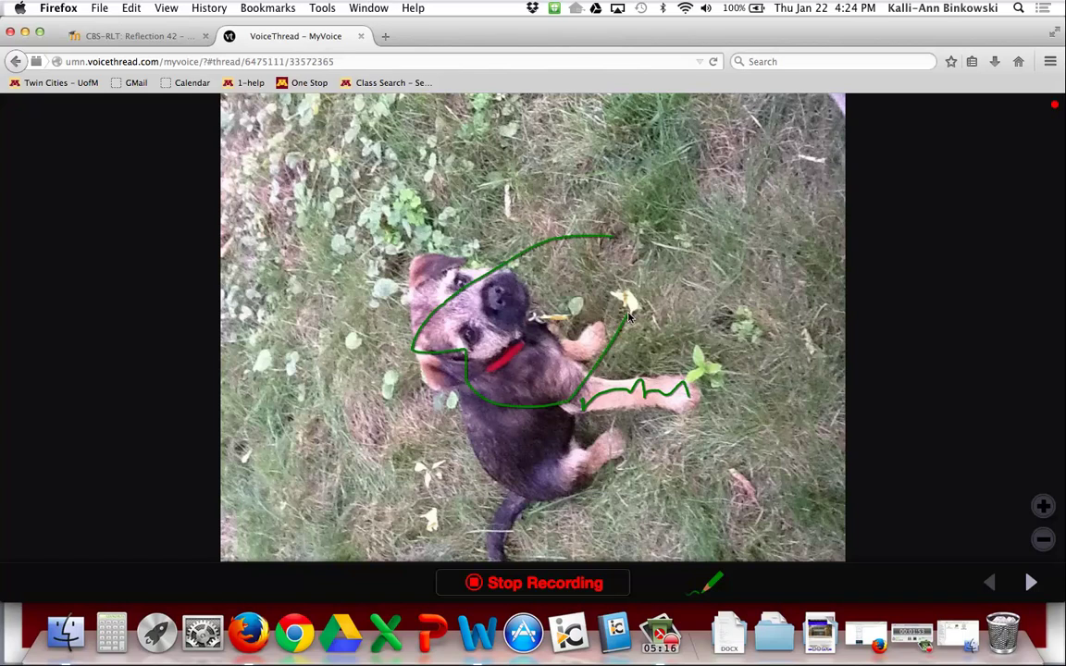
- End the recording, preview it, save the comment to slide 1, and dismiss the avatar image prompt
left_click(541, 583)
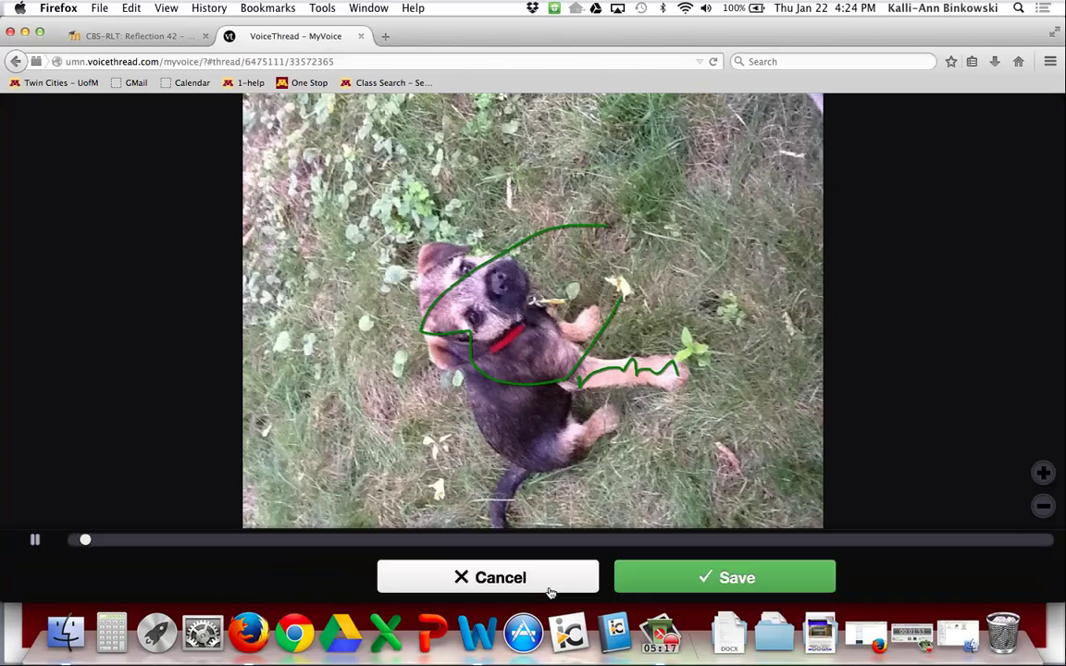
left_click(34, 542)
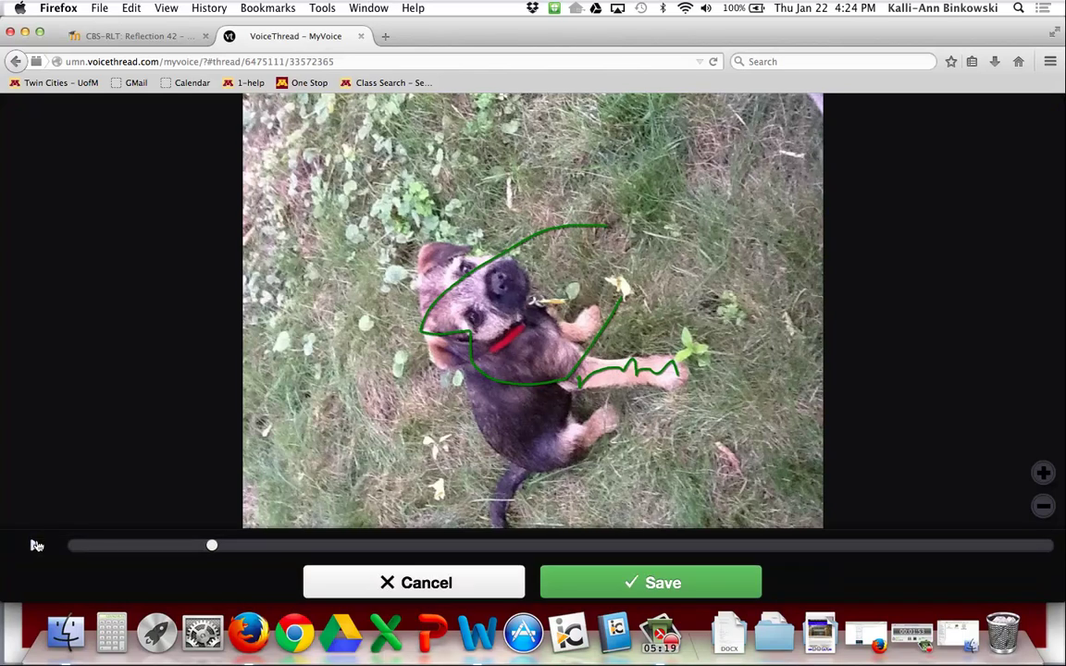
left_click(636, 580)
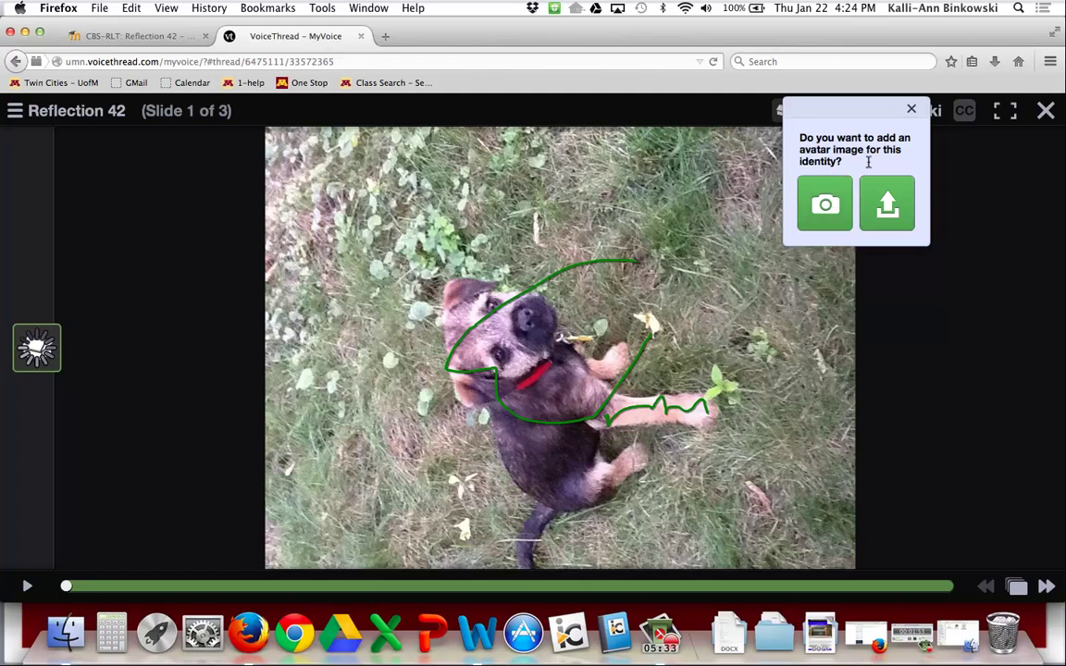
left_click(912, 109)
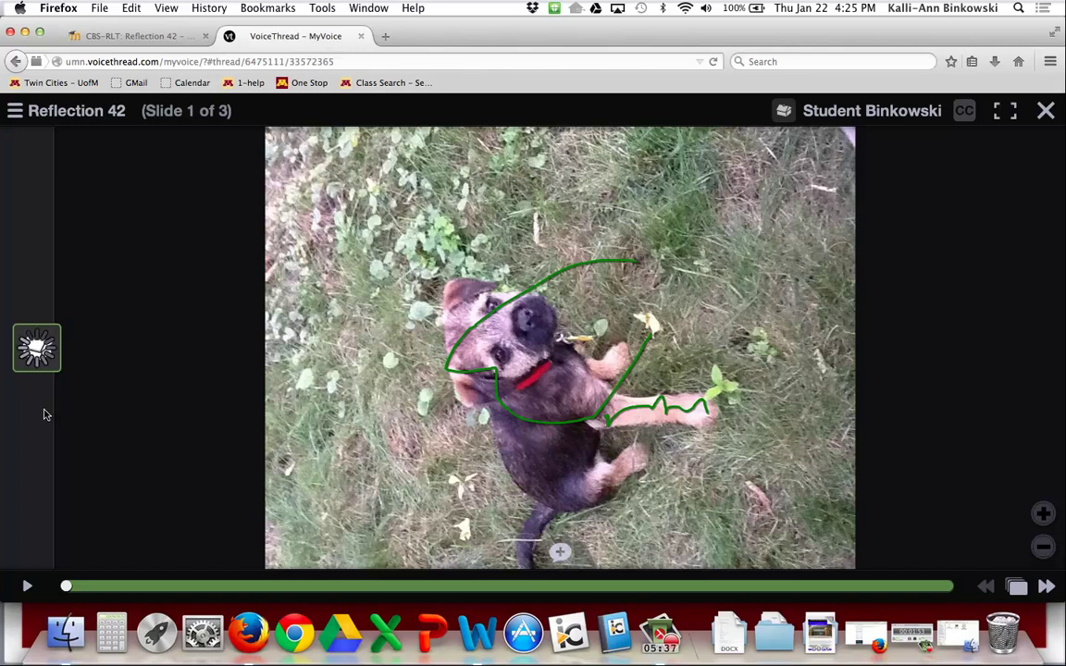
mouse_move(35, 364)
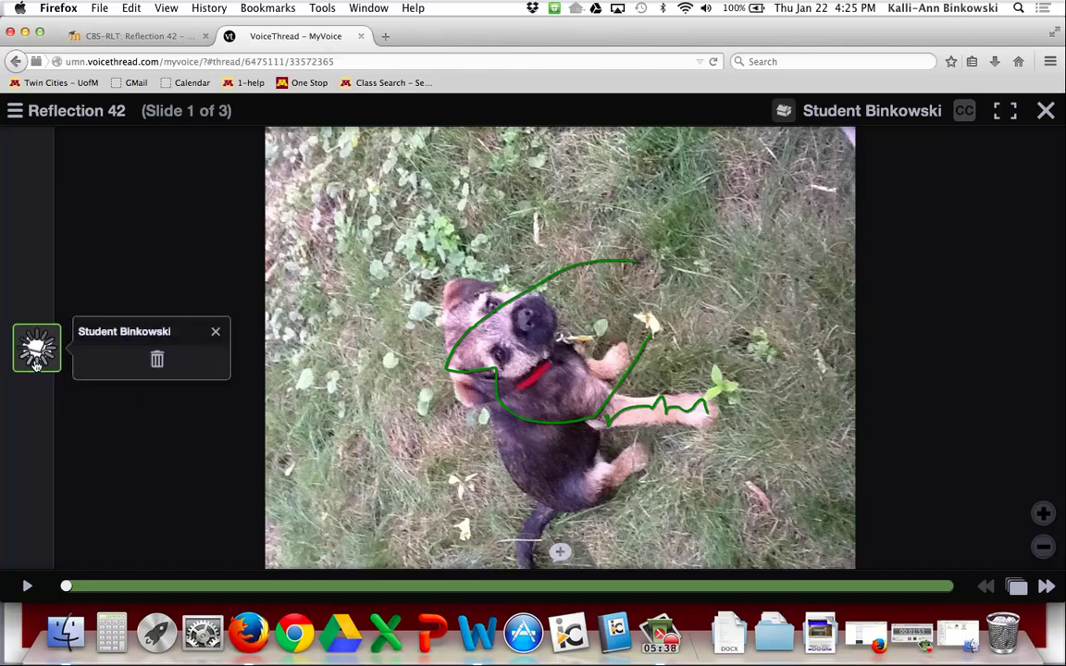
- Close the Reflection 42 viewer, view the VoiceThread home list, then return to the Moodle assignment tab
left_click(1046, 116)
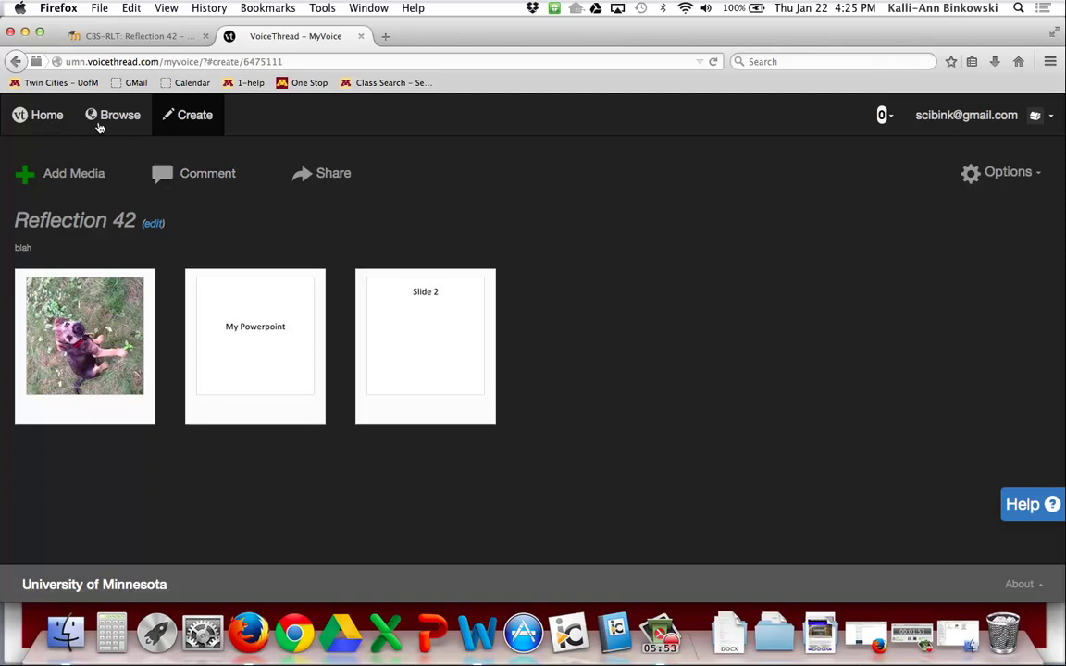
left_click(36, 122)
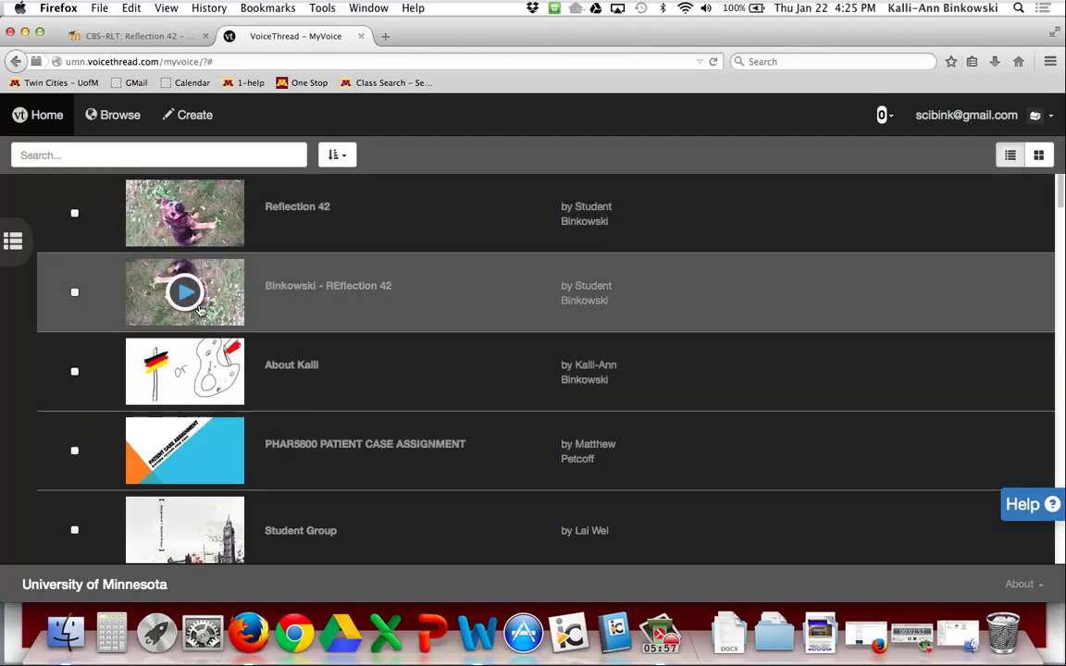
mouse_move(199, 312)
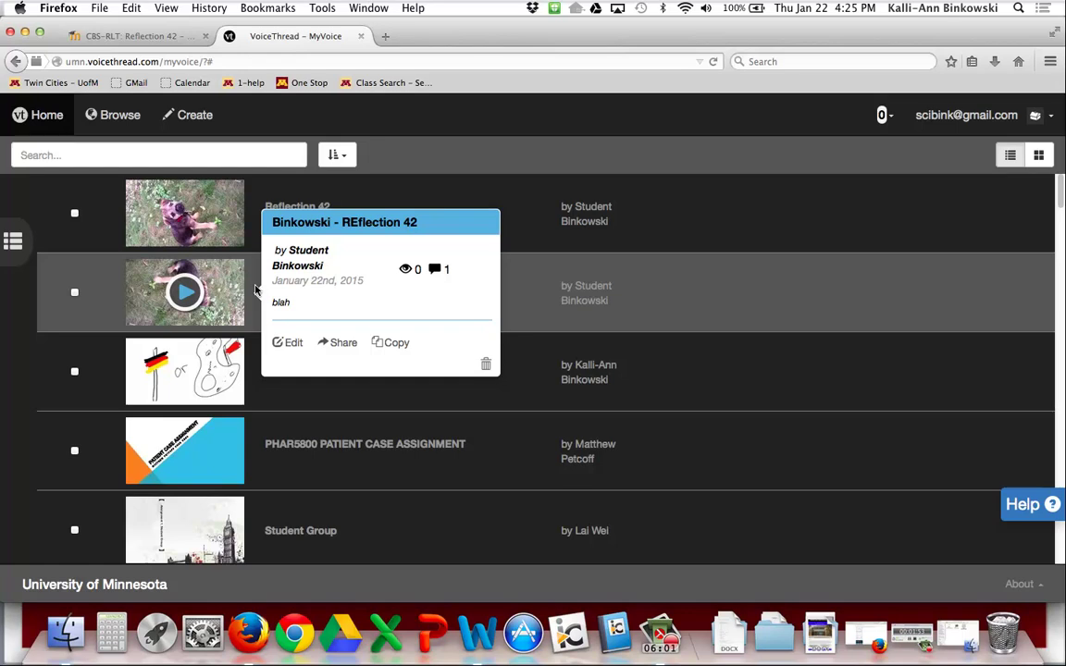
left_click(154, 37)
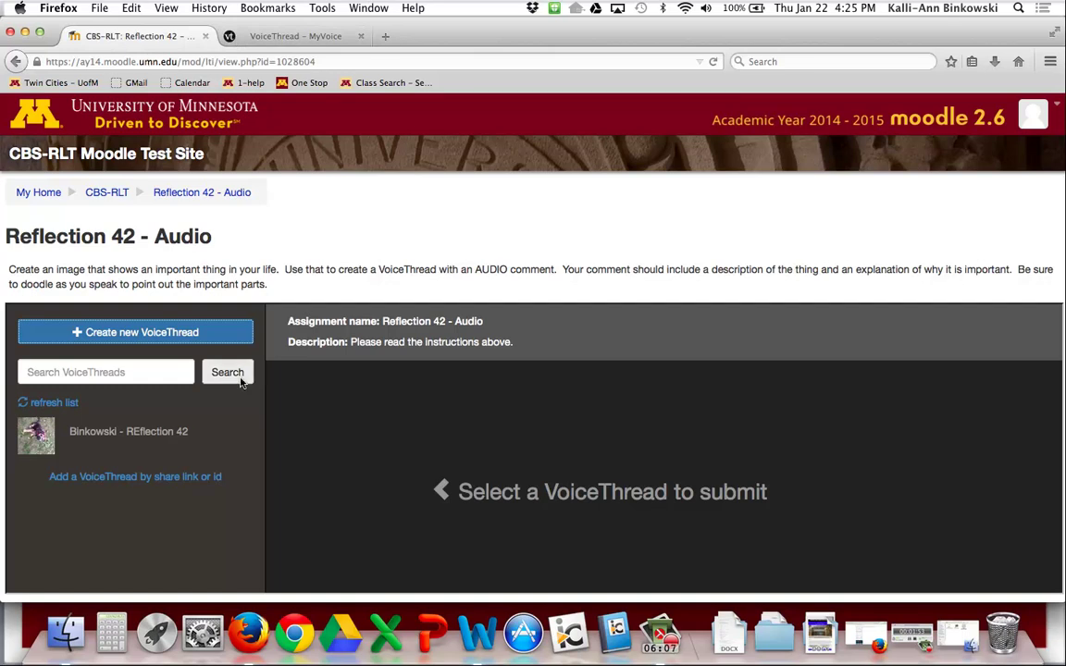
- Refresh the thread list, pick Reflection 42, and submit it to get 'Assignment submitted'
left_click(54, 405)
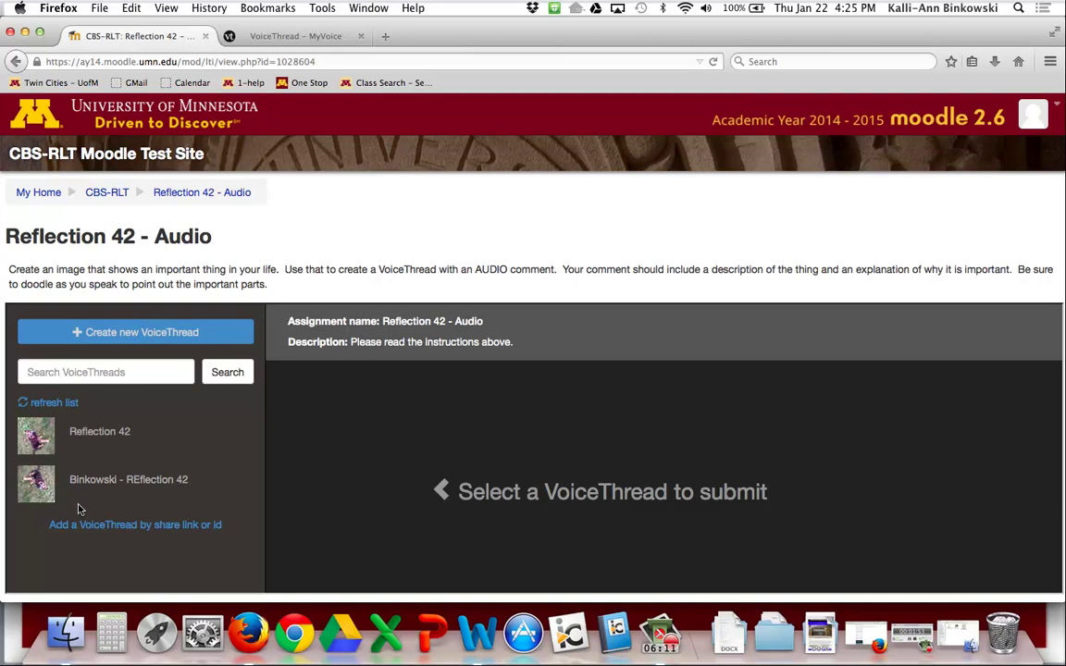
left_click(34, 438)
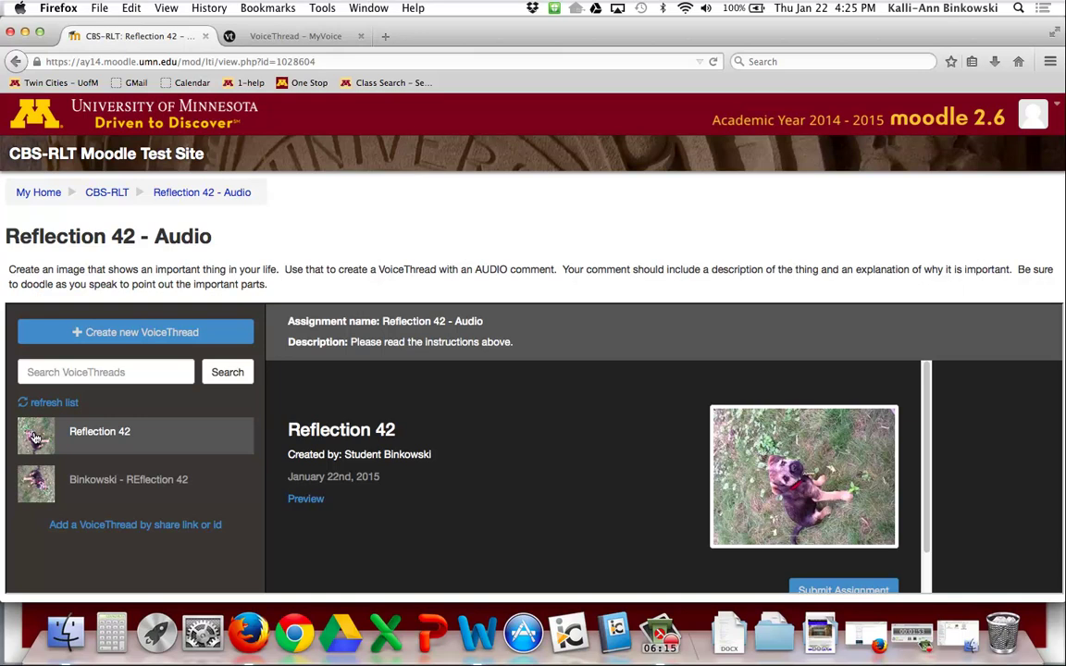
left_click(845, 590)
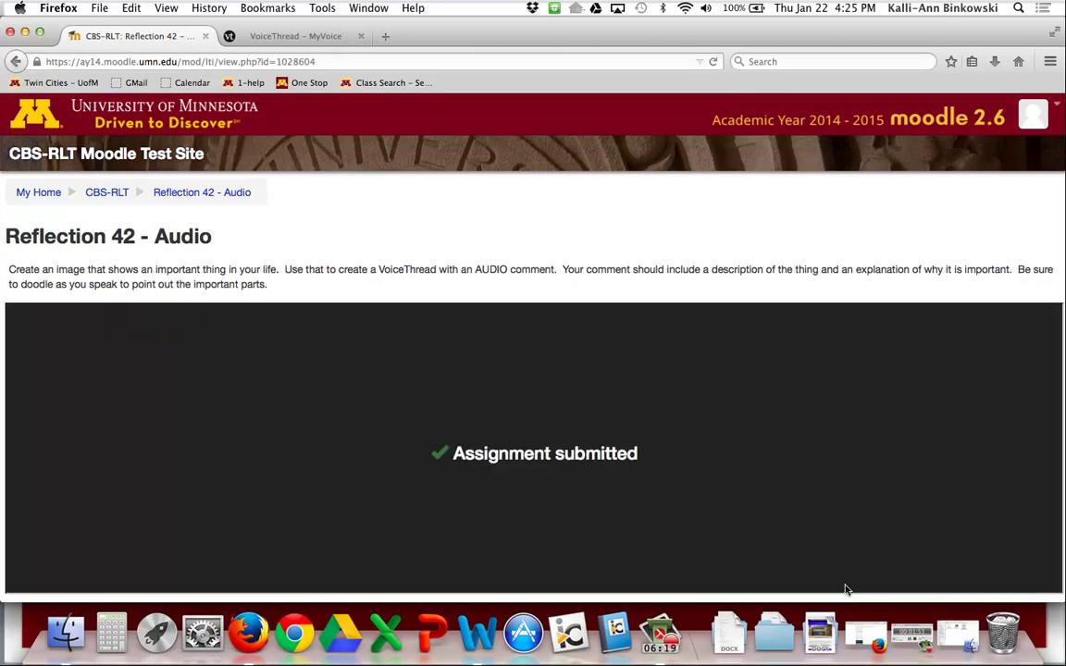